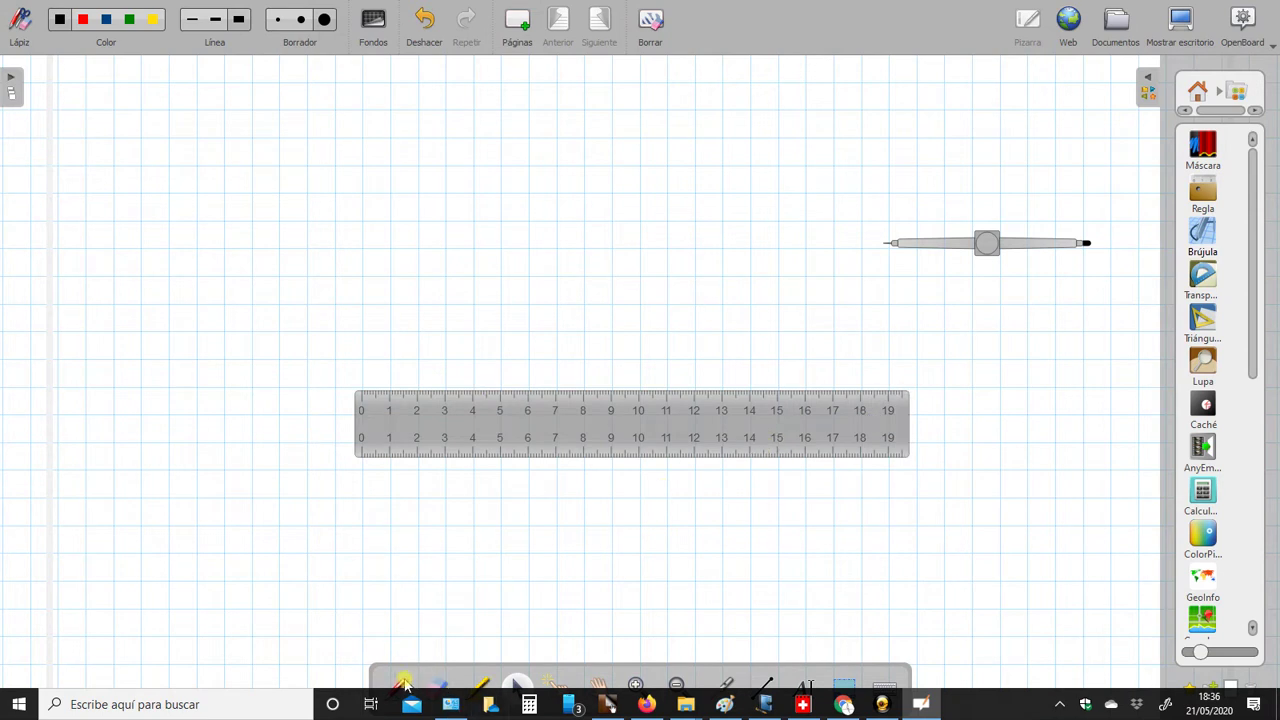
Draw a thin black horizontal segment 16 cm long with the pen along the ruler's upper edge.
left_click(760, 682)
left_click(403, 684)
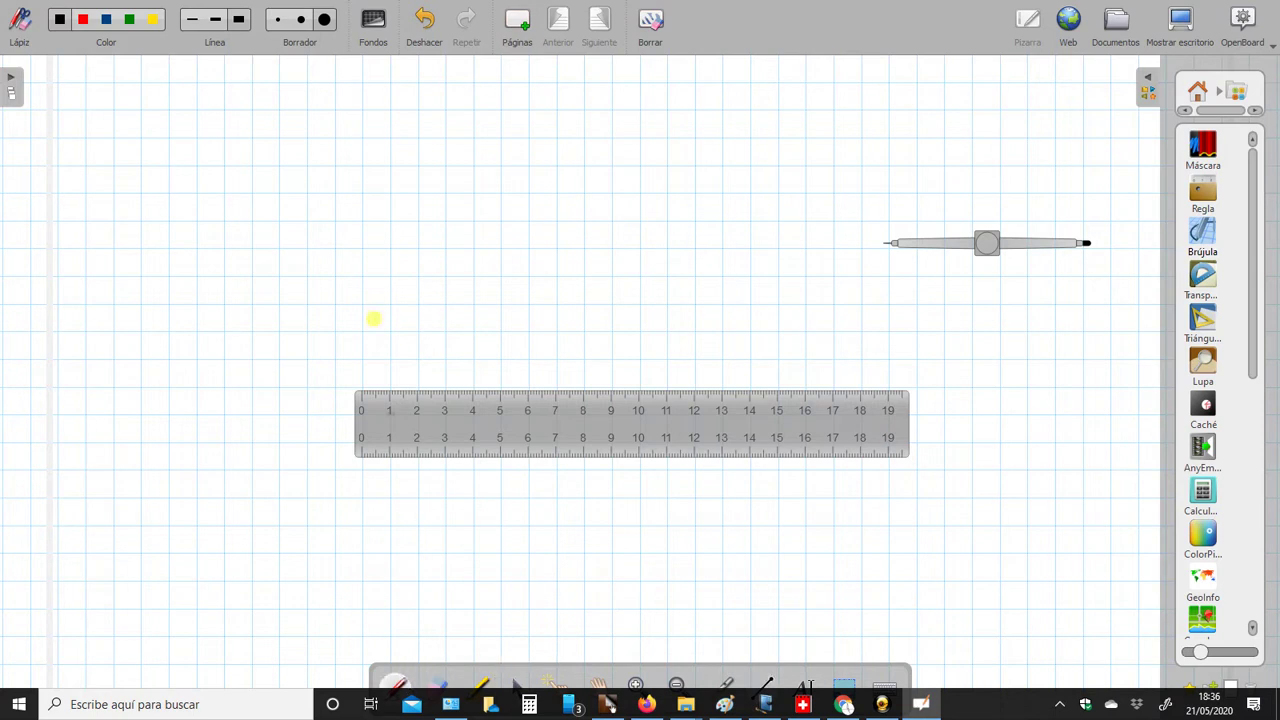
left_click(193, 22)
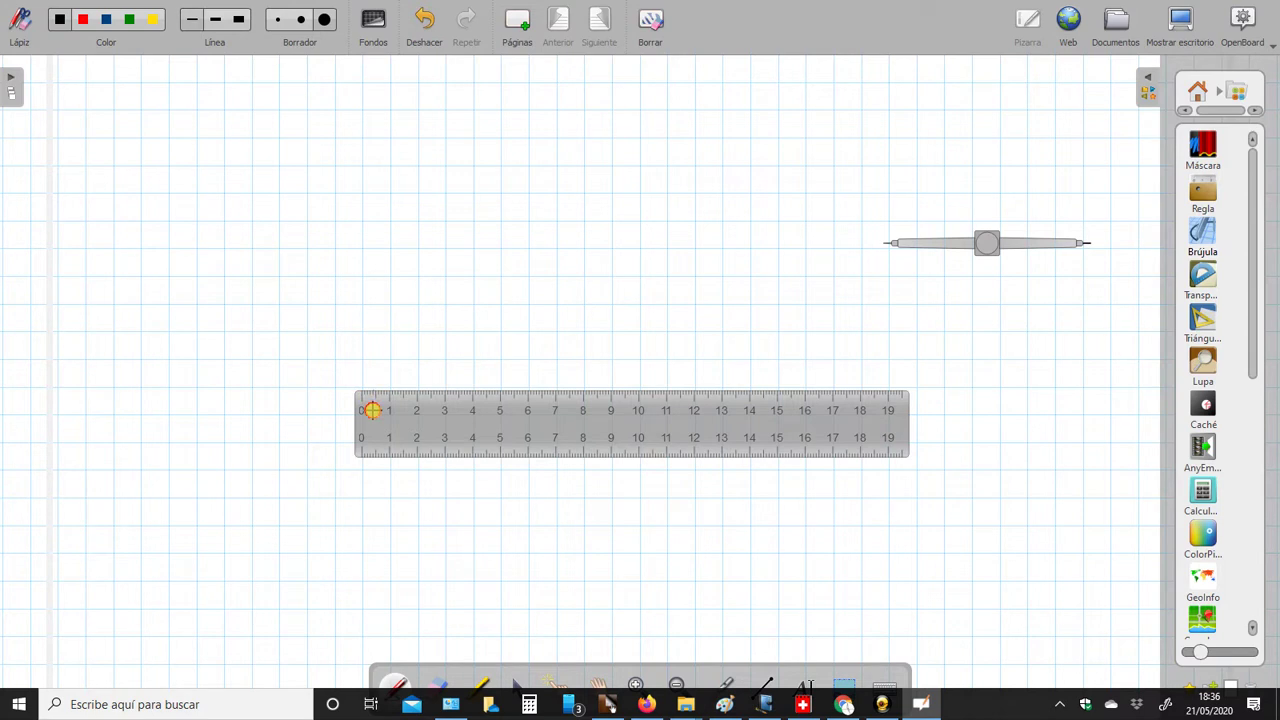
left_click_drag(362, 396, 773, 436)
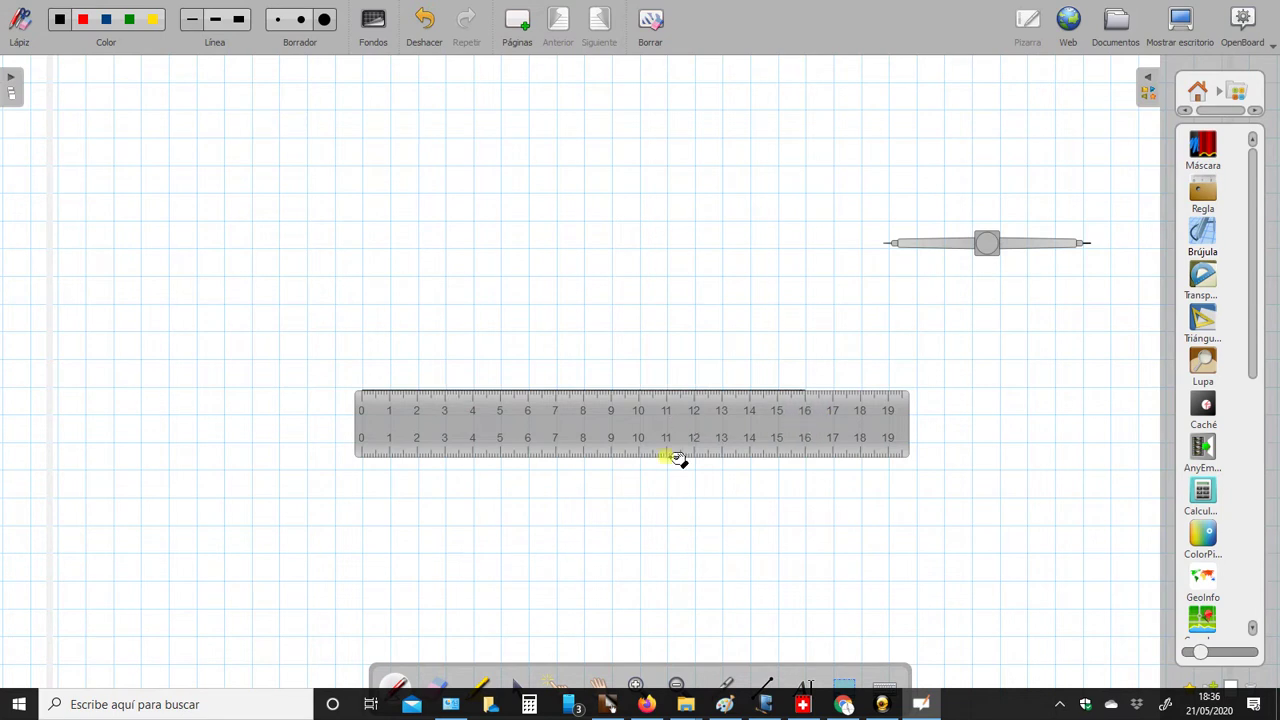
Move the ruler clear of the segment, then set the compass needle on its left end and open it to 11.5 cm.
left_click(516, 686)
left_click_drag(614, 428, 932, 607)
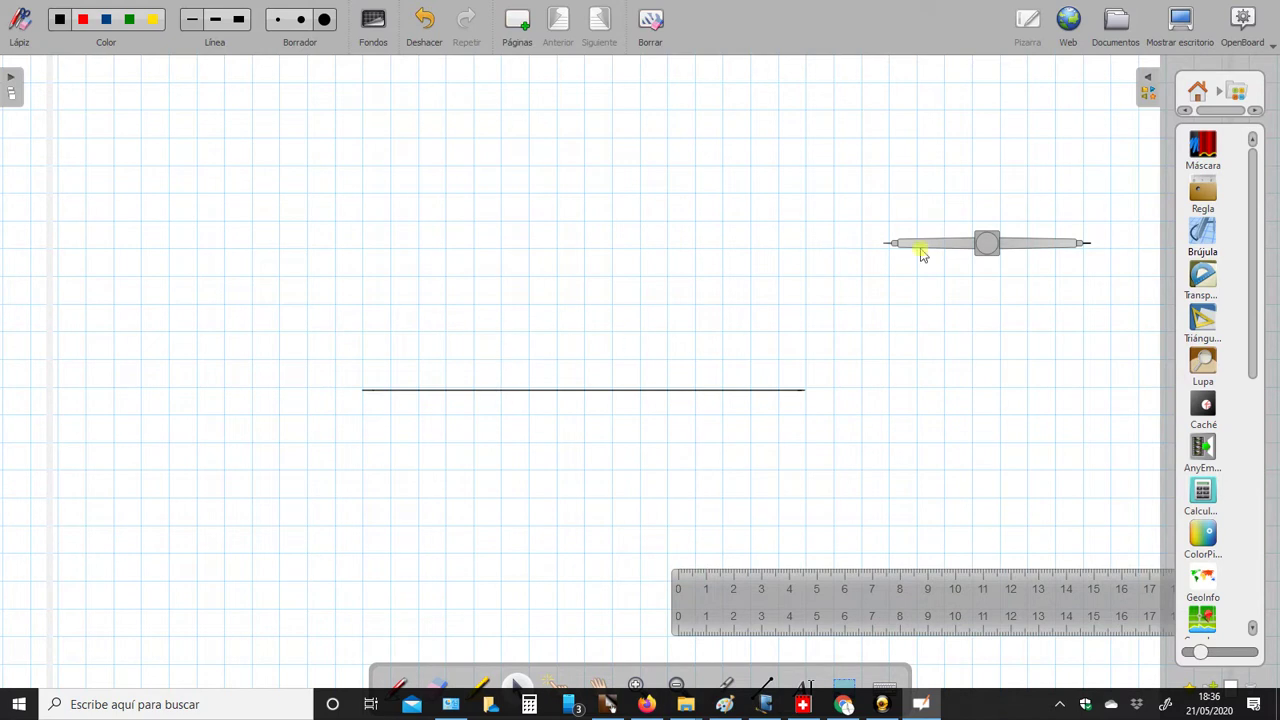
mouse_move(923, 243)
left_mouse_down()
mouse_move(700, 280)
mouse_move(658, 328)
mouse_move(655, 390)
mouse_move(605, 355)
mouse_move(431, 389)
left_mouse_up()
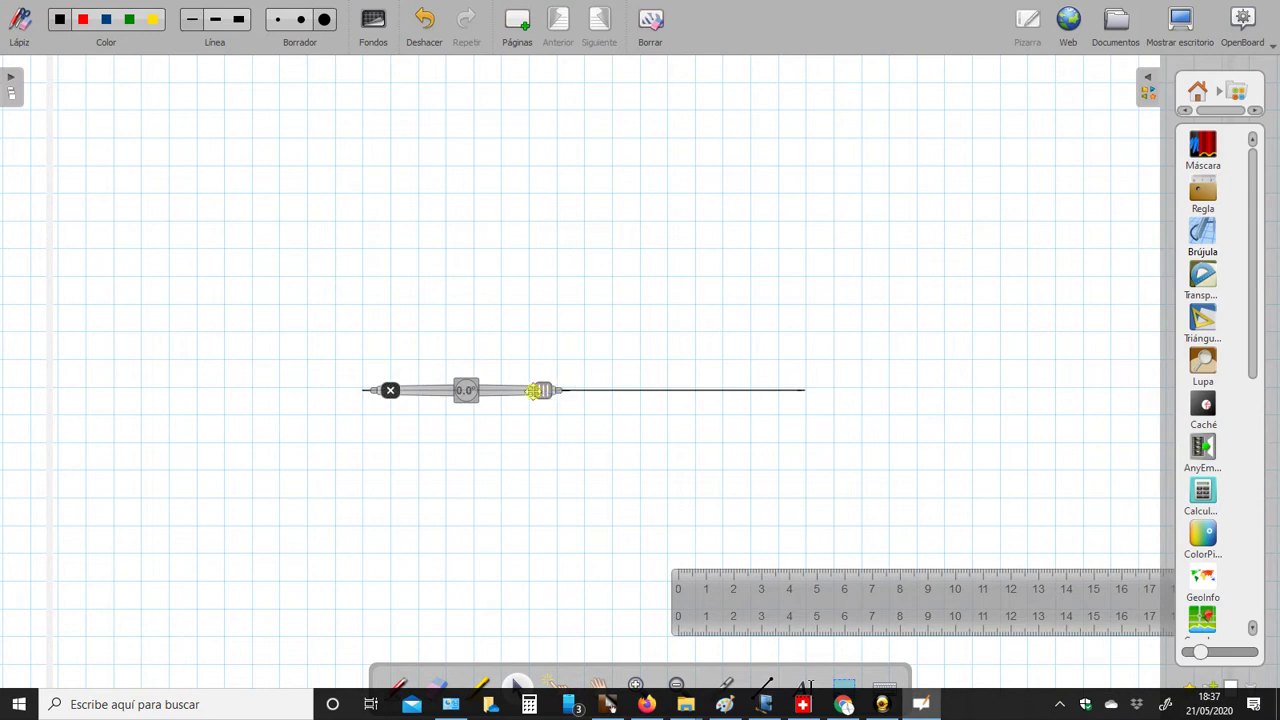
left_click_drag(542, 390, 670, 391)
mouse_move(653, 390)
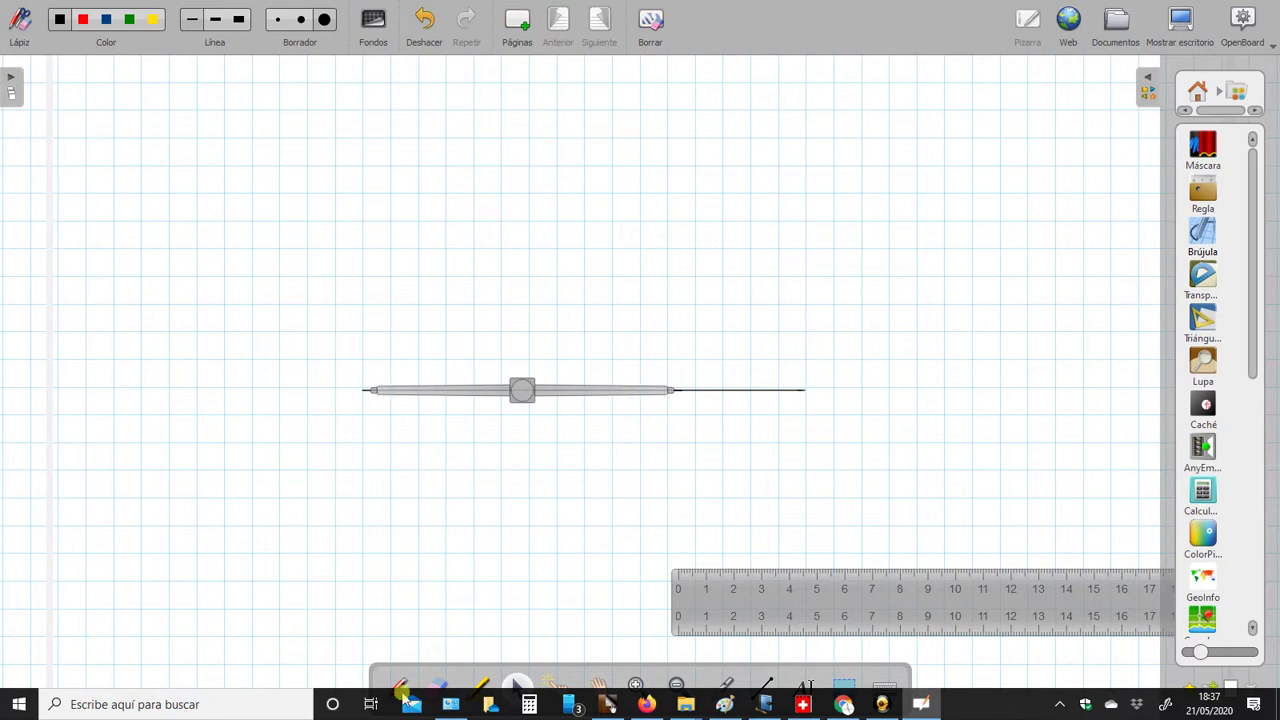
Try to trace an arc with the compass centred on the segment's left end, alternating between pen and selection tools.
left_click(400, 682)
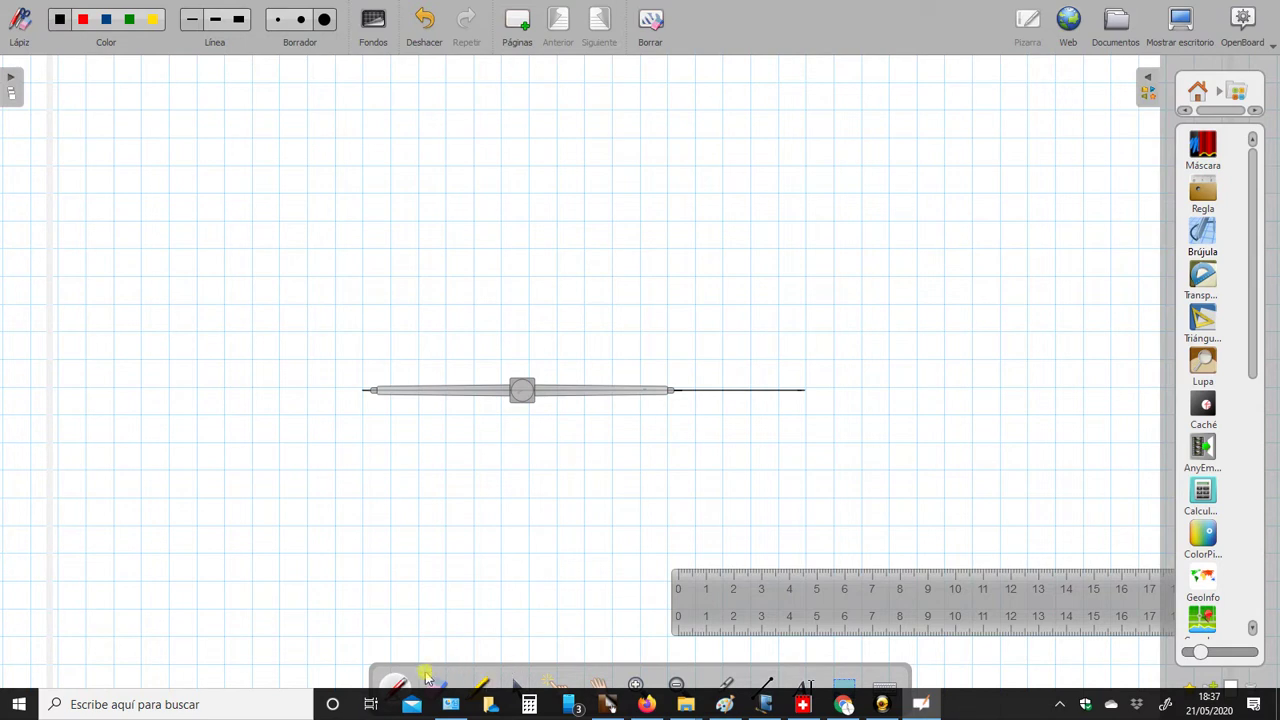
left_click(511, 685)
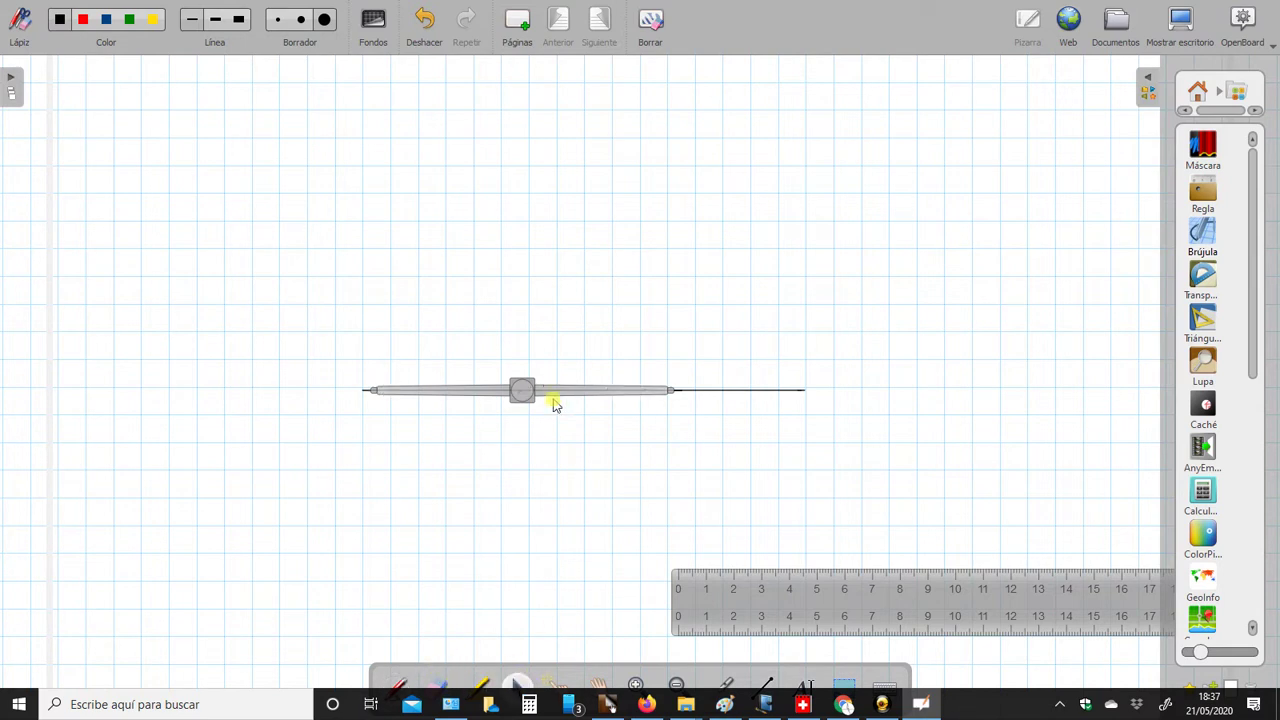
left_click(394, 689)
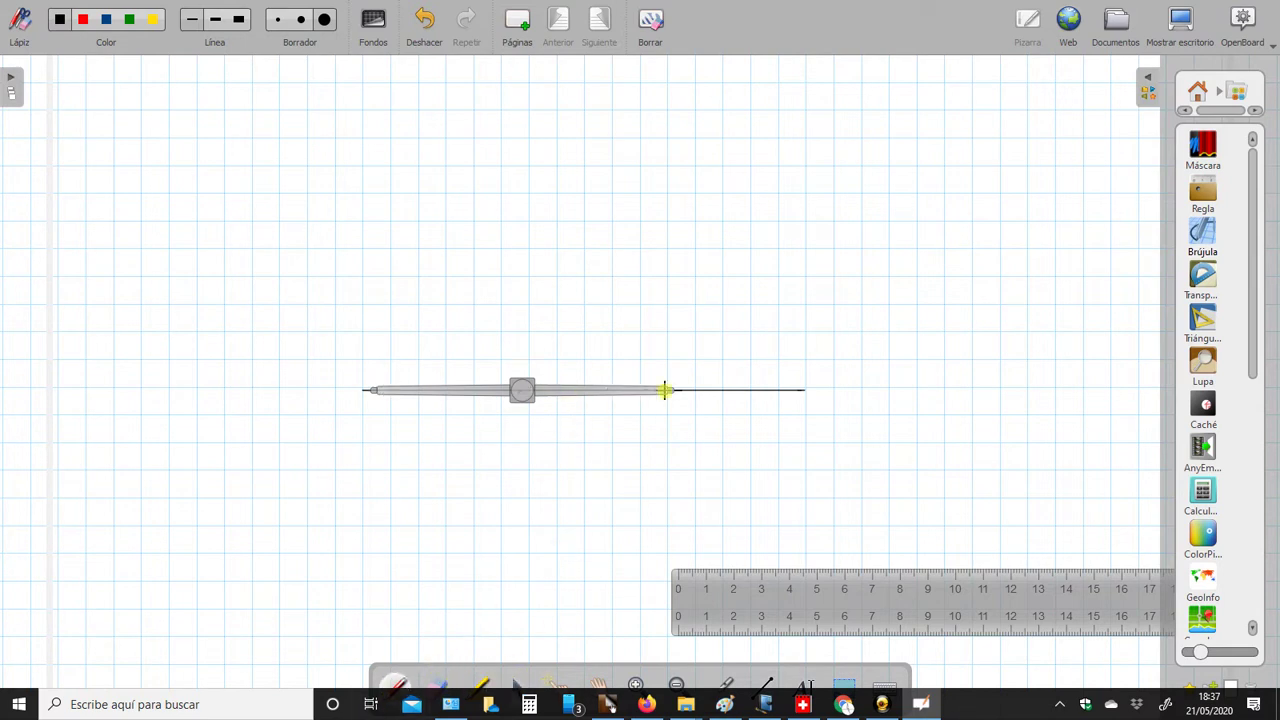
left_click(518, 685)
mouse_move(605, 390)
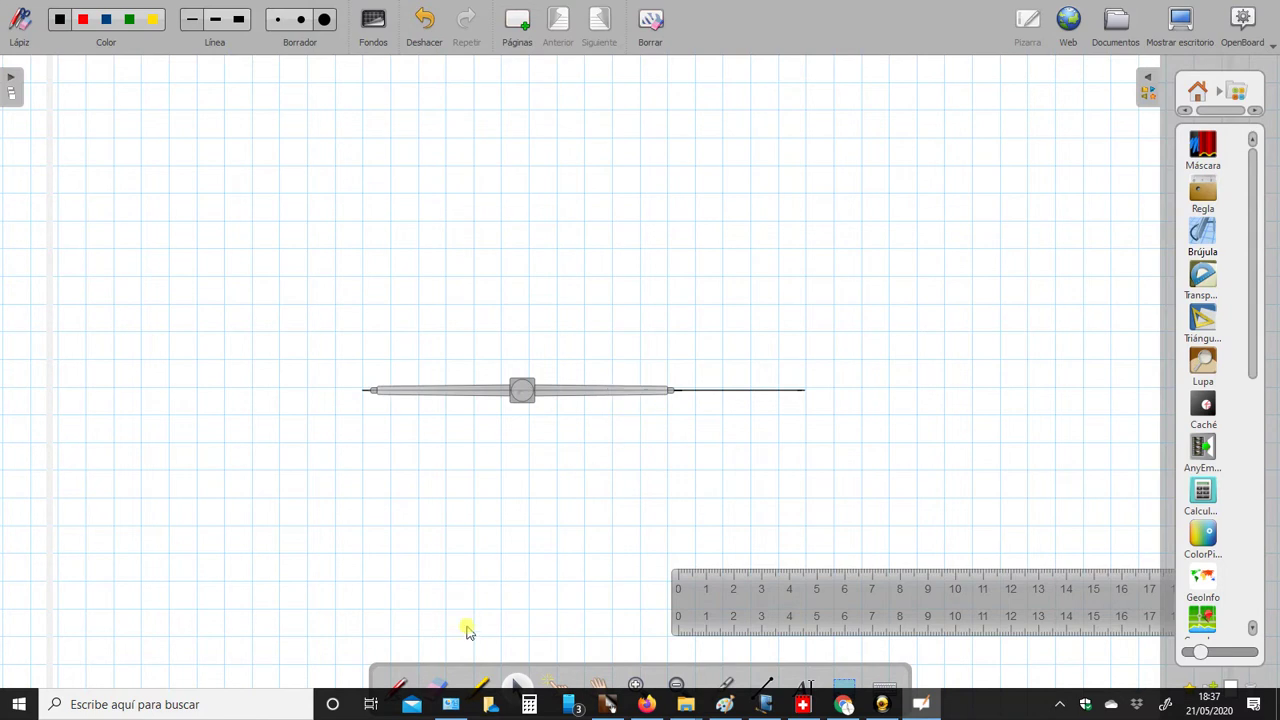
mouse_move(548, 385)
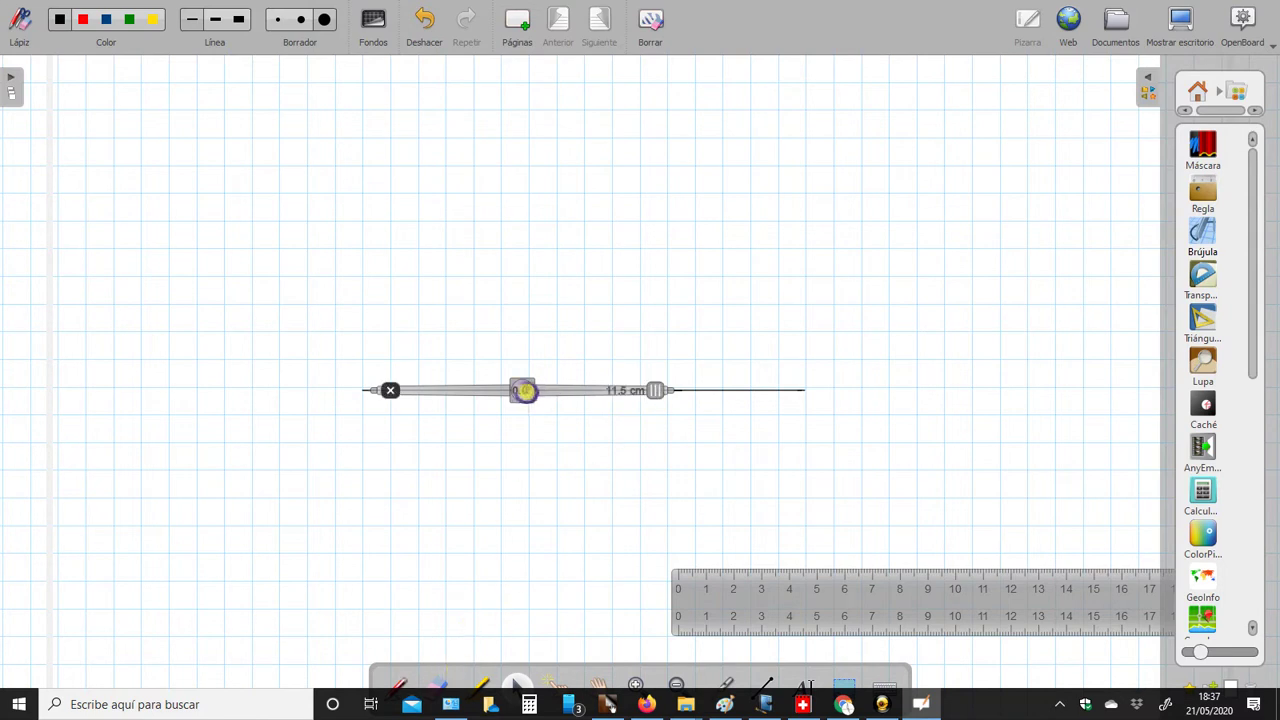
mouse_move(526, 391)
left_mouse_down()
mouse_move(528, 380)
mouse_move(541, 390)
left_mouse_up()
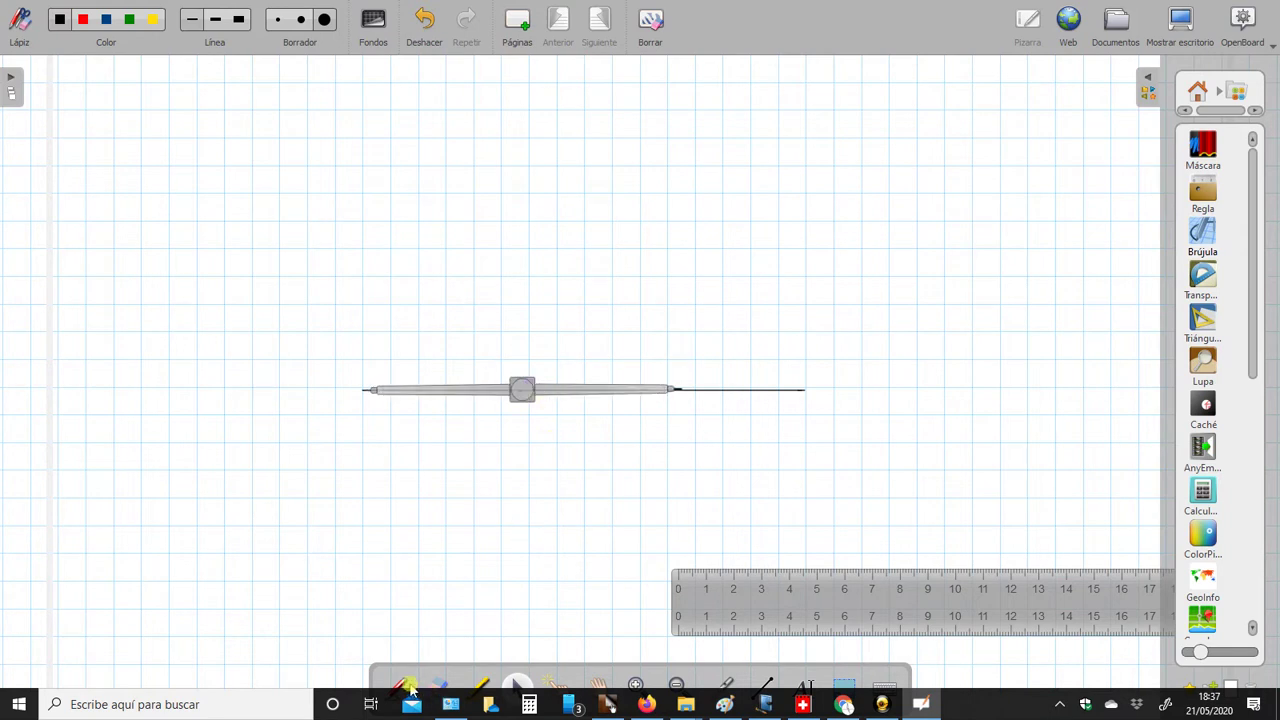
left_click(406, 682)
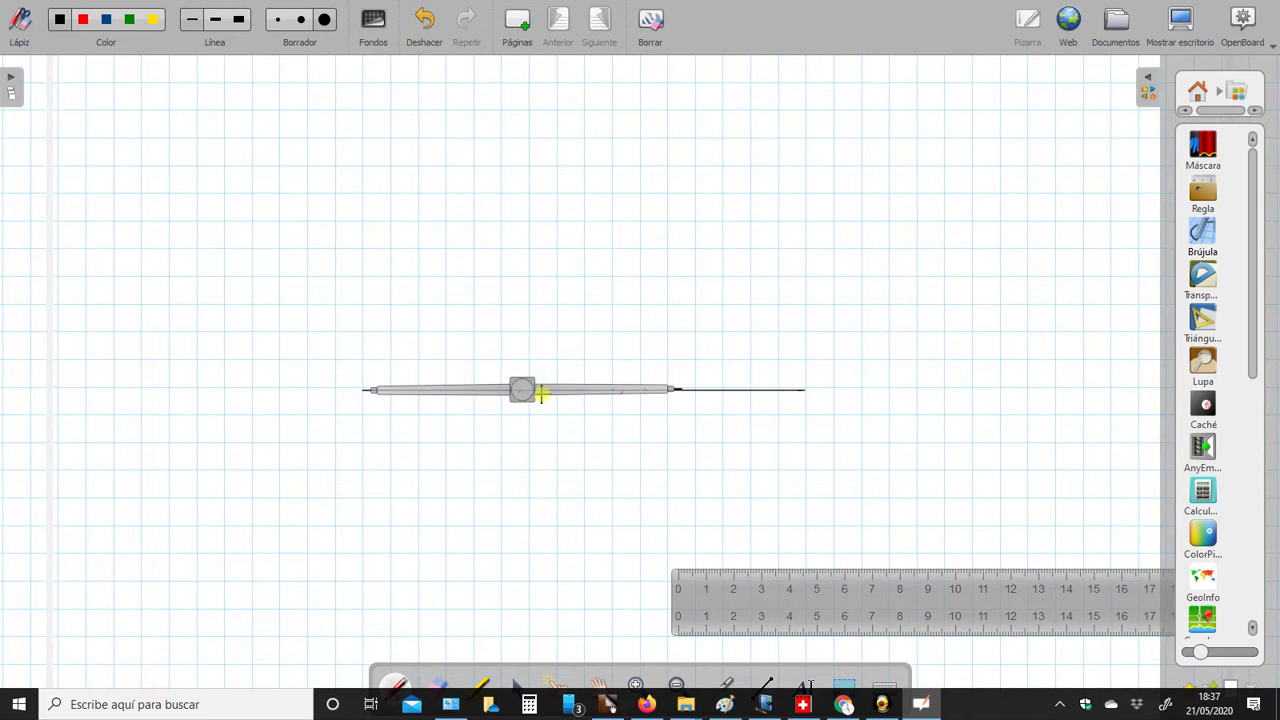
Move the floating tool palette fully into view below the segment and shift the compass to a spot above the segment.
left_click_drag(580, 678, 358, 524)
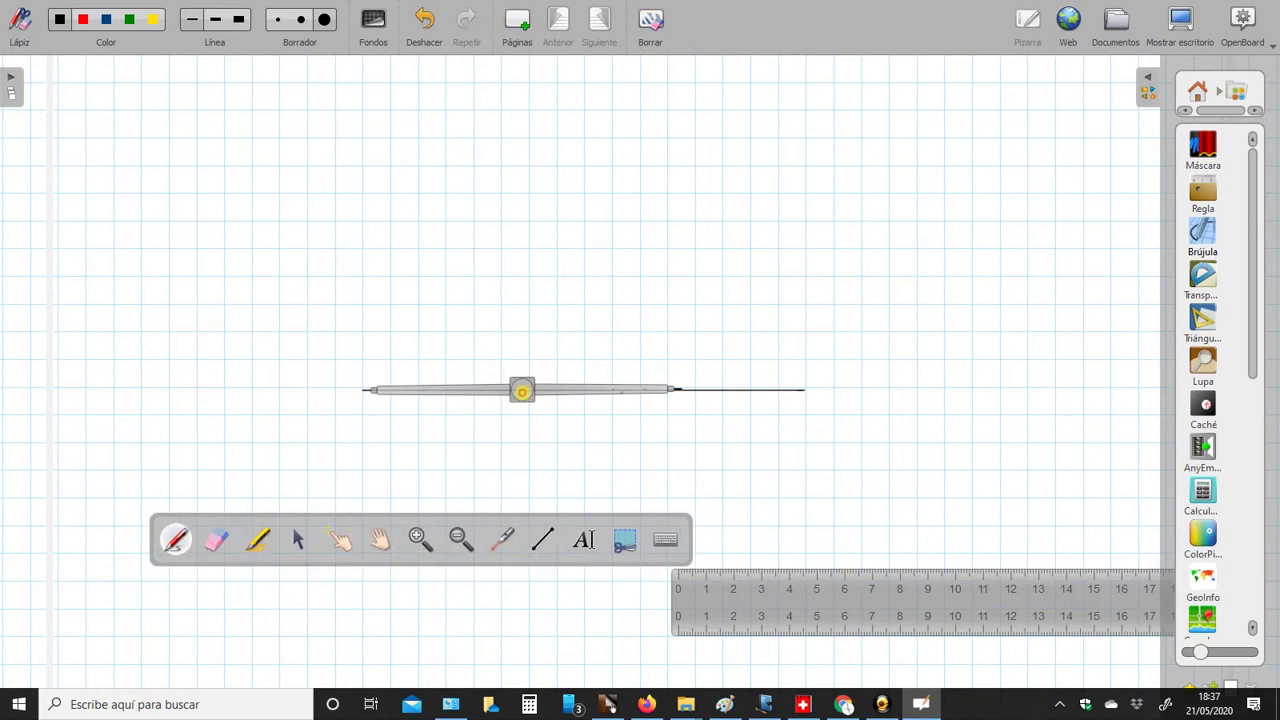
left_click(298, 541)
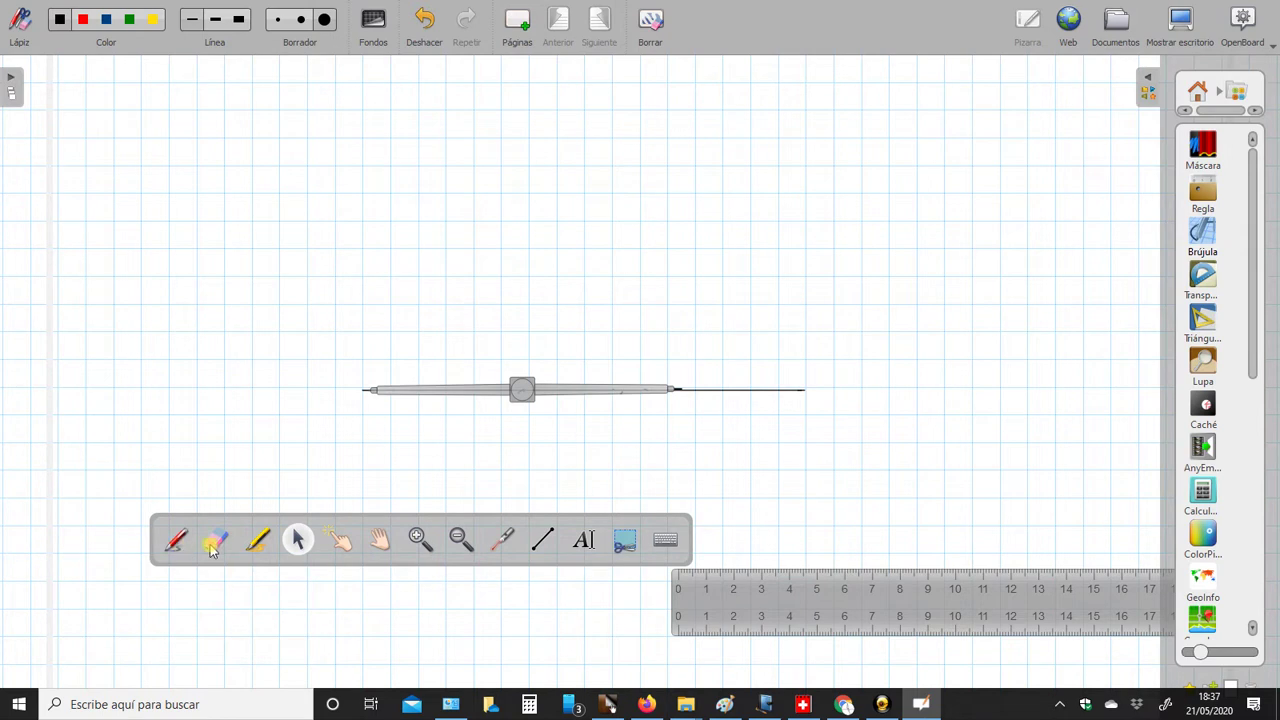
left_click(172, 539)
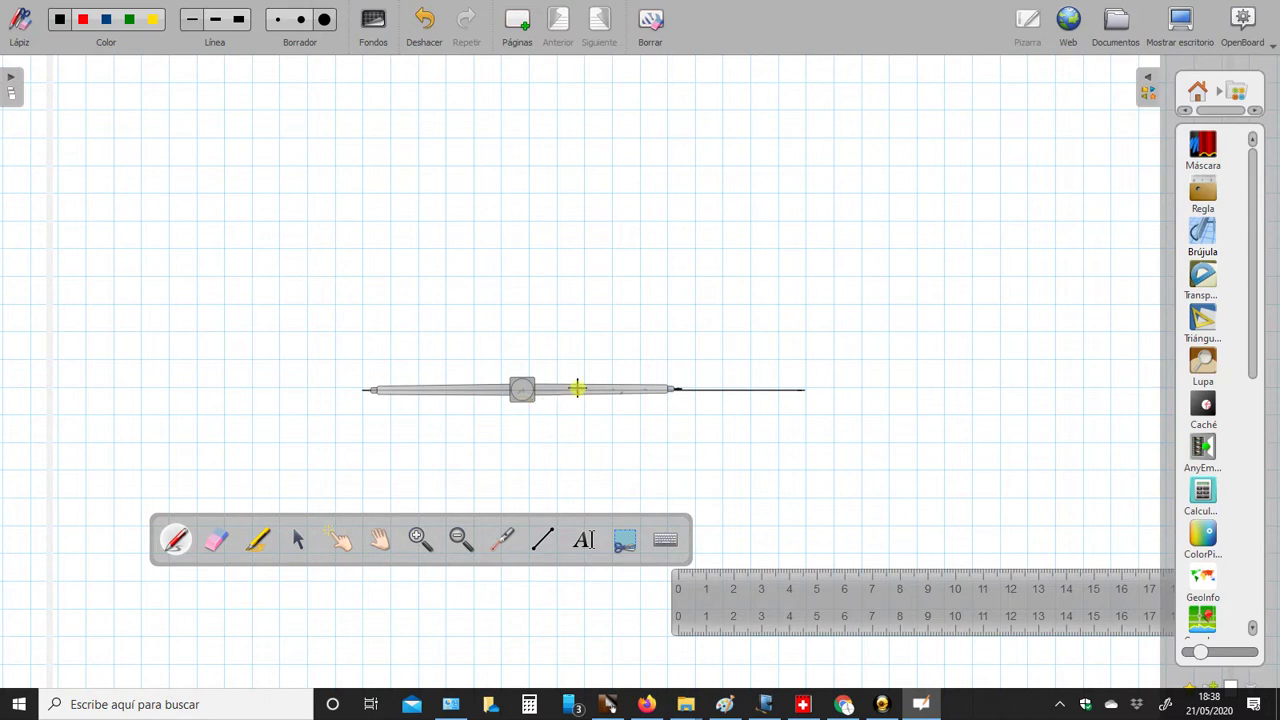
left_click(297, 539)
mouse_move(563, 381)
left_mouse_down()
mouse_move(564, 359)
mouse_move(563, 388)
left_mouse_up()
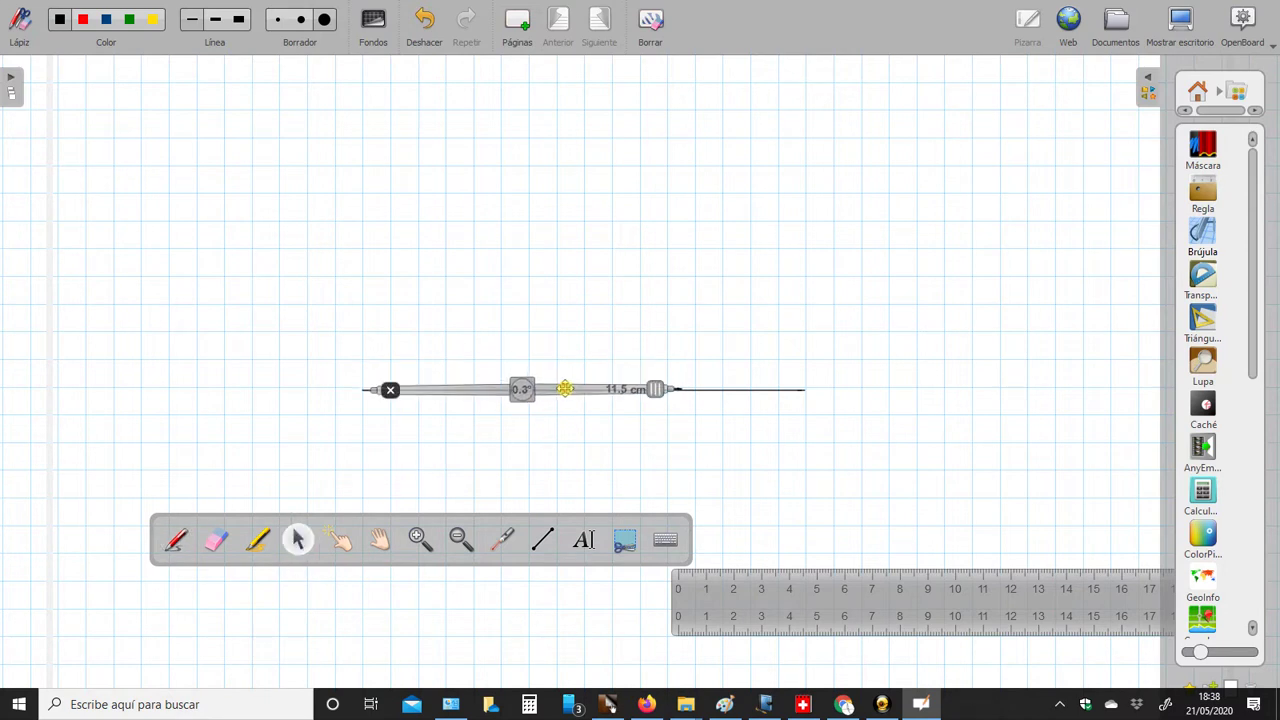
mouse_move(561, 392)
left_click_drag(561, 392, 567, 343)
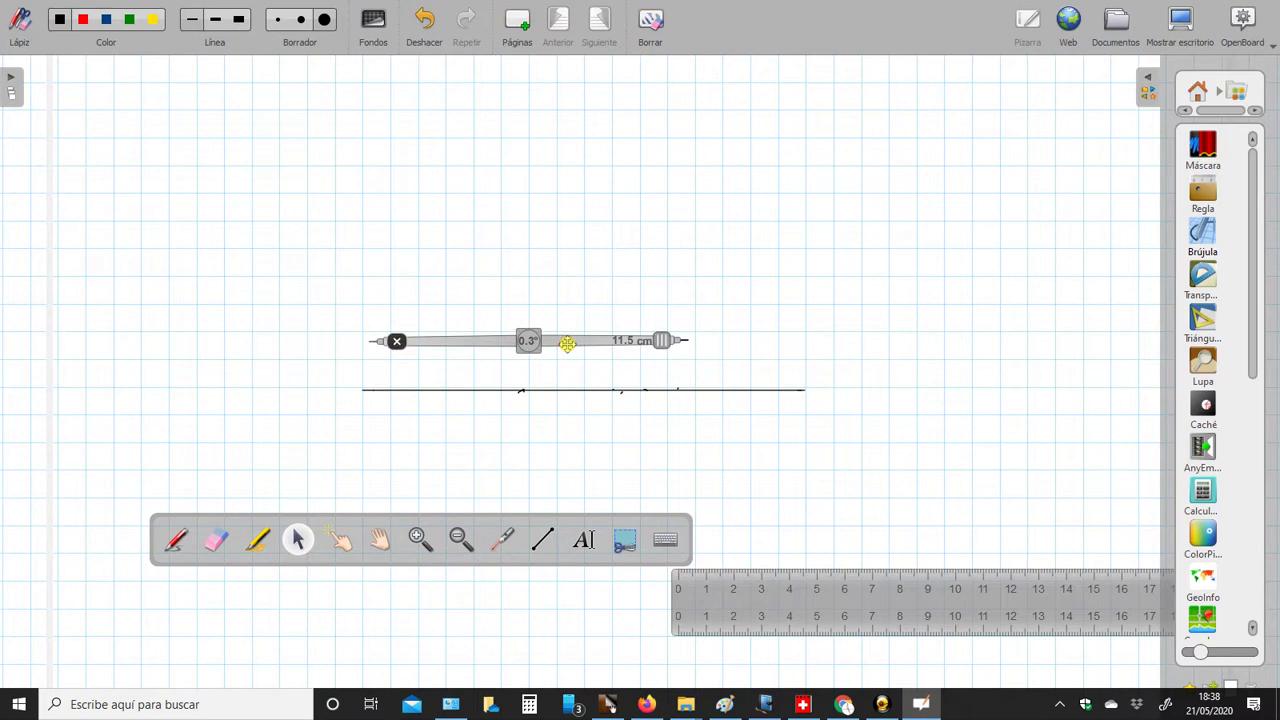
Make a test pen stroke on the compass and trace a short trial arc with it above the segment.
left_click(177, 539)
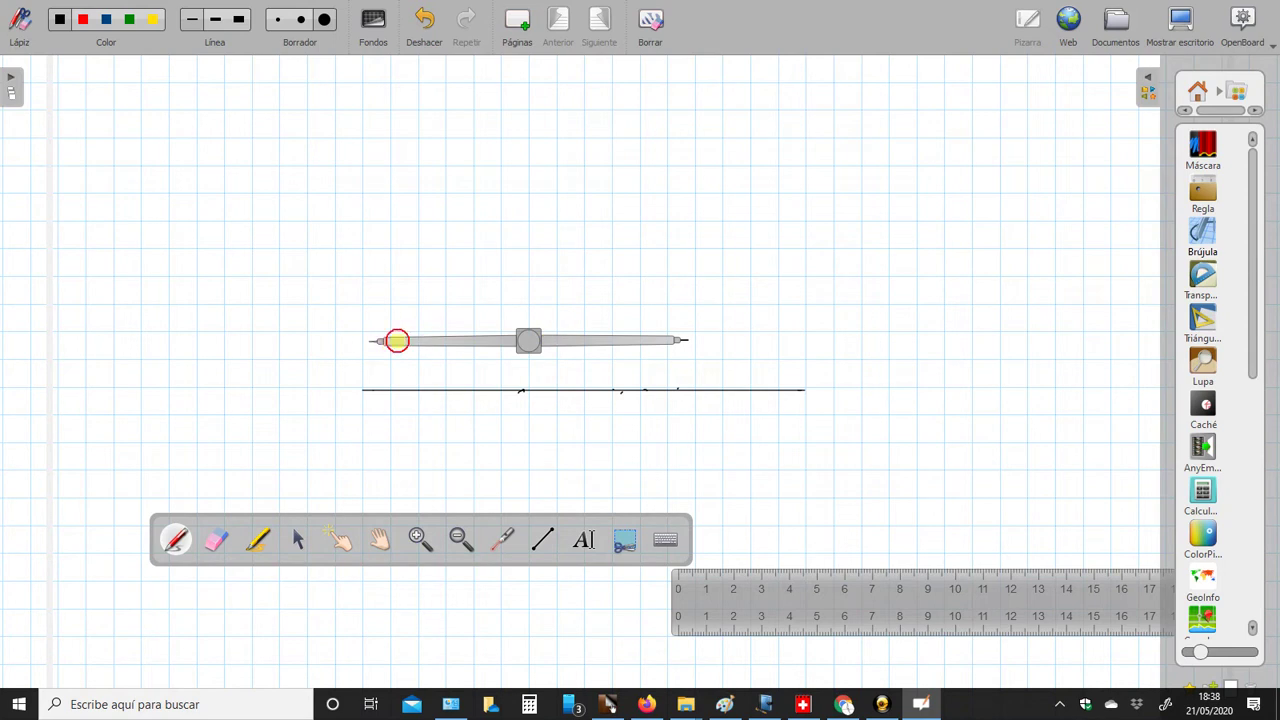
left_click_drag(406, 339, 410, 310)
left_click(297, 539)
mouse_move(531, 341)
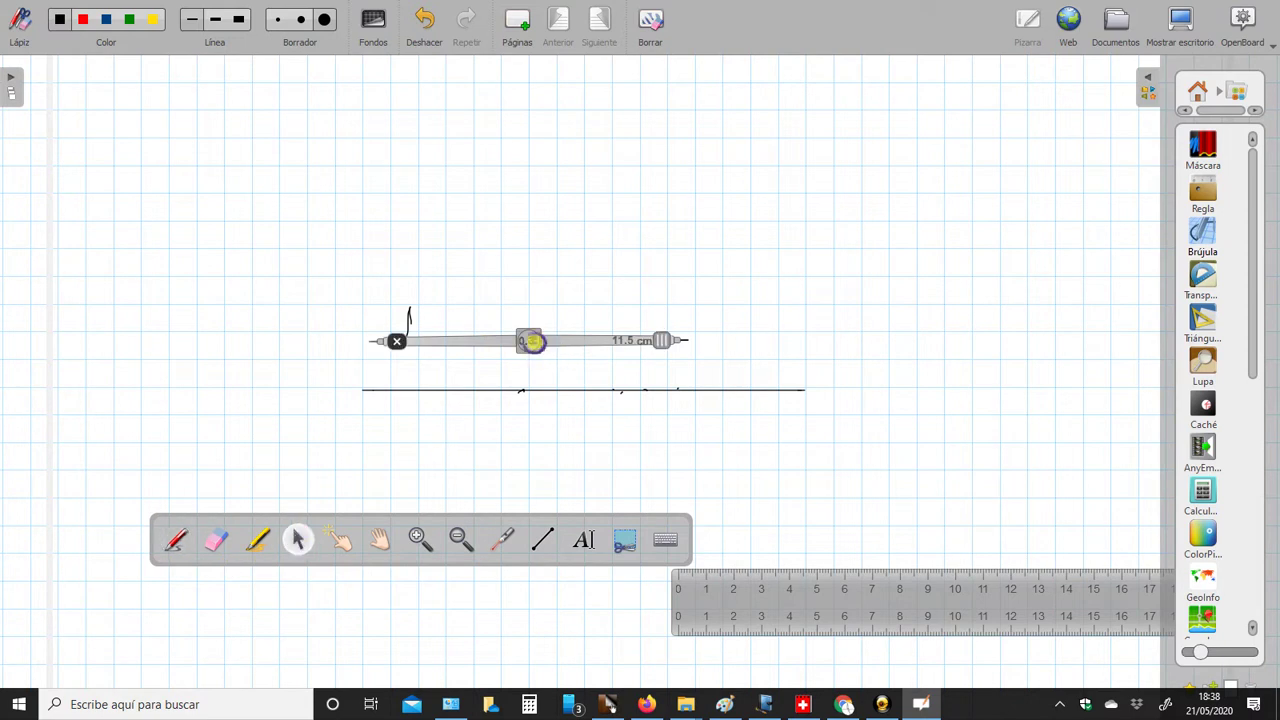
left_click_drag(531, 345, 517, 281)
mouse_move(658, 224)
left_mouse_down()
mouse_move(634, 186)
mouse_move(667, 308)
mouse_move(686, 320)
left_mouse_up()
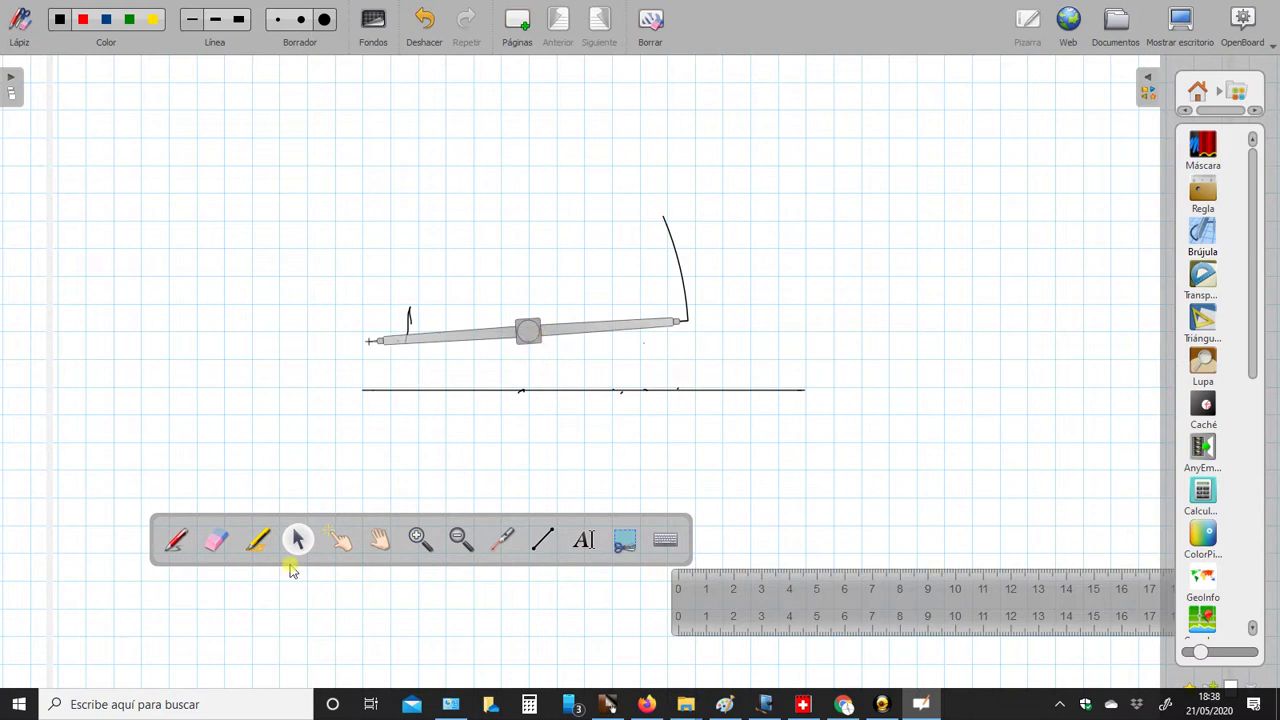
Return the compass needle to the segment's left end and trace an arc with an 11.5 cm radius above the segment.
left_click_drag(526, 334, 476, 383)
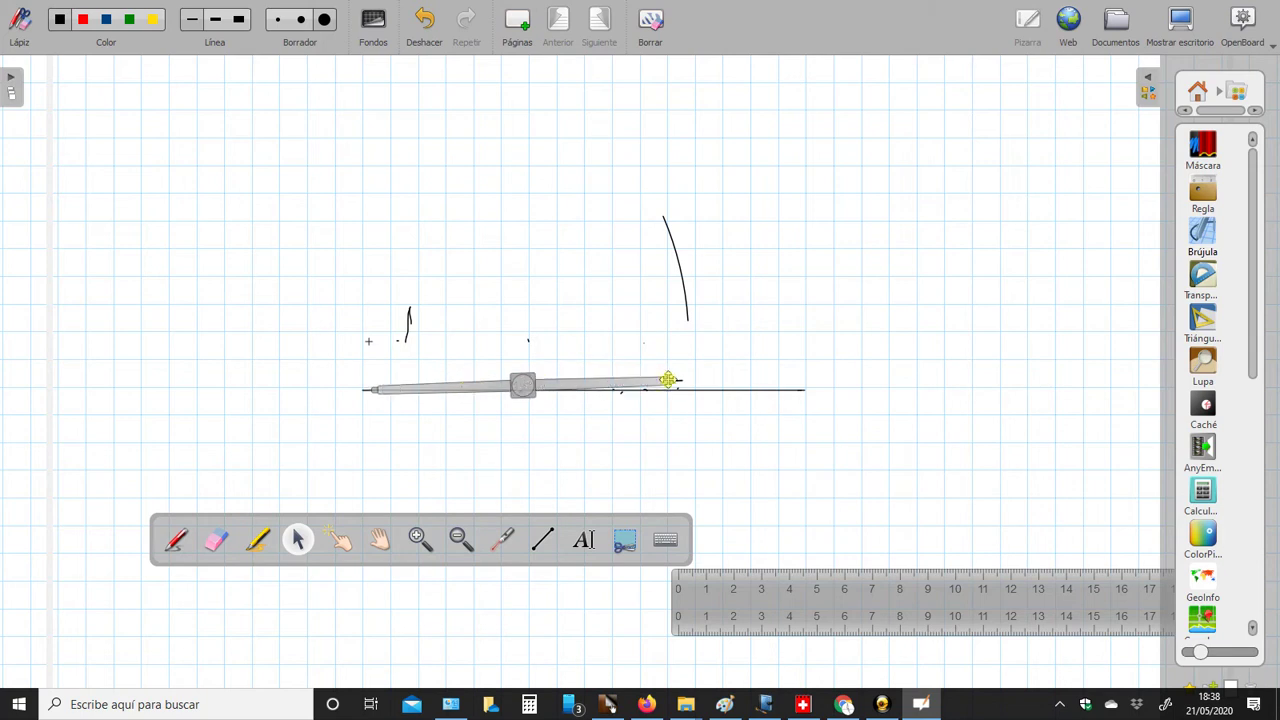
mouse_move(674, 374)
left_mouse_down()
mouse_move(652, 443)
mouse_move(637, 280)
mouse_move(534, 157)
mouse_move(650, 458)
left_mouse_up()
mouse_move(587, 515)
left_mouse_down()
mouse_move(440, 657)
mouse_move(640, 403)
mouse_move(624, 343)
mouse_move(458, 148)
left_mouse_up()
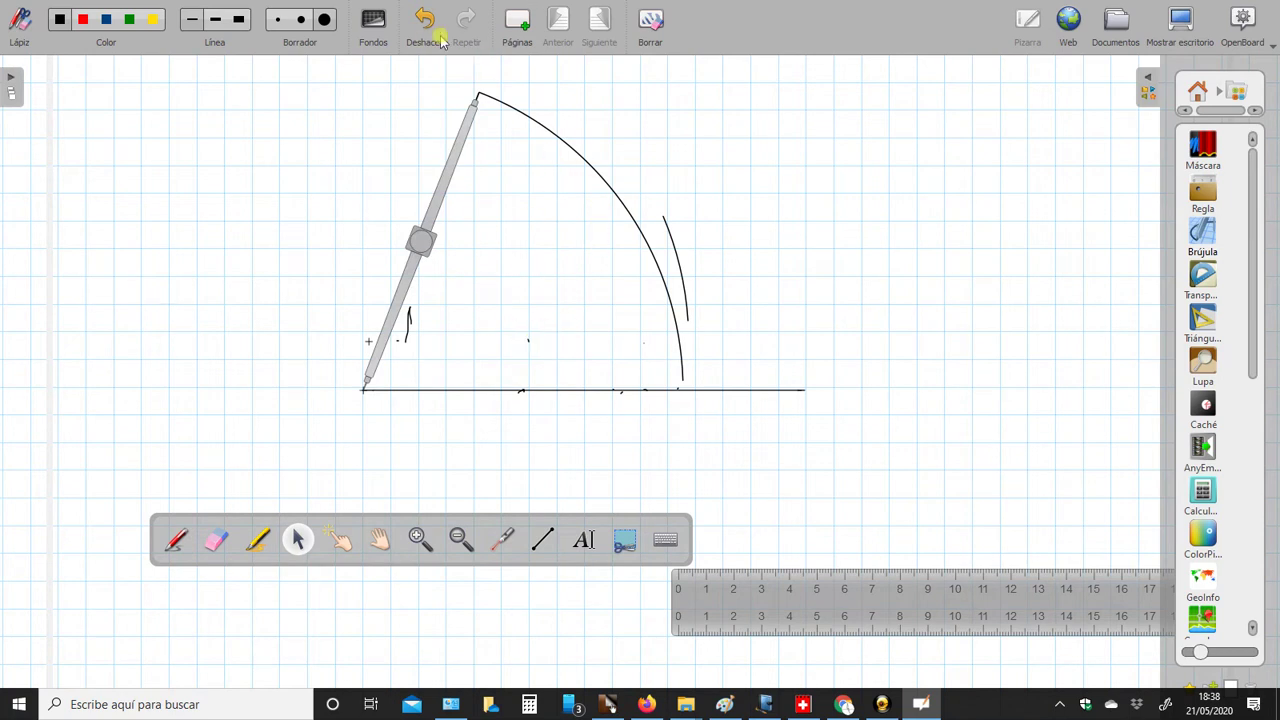
Erase the segment, arcs and stray marks from the page using the largest eraser.
left_click(324, 20)
mouse_move(513, 121)
left_mouse_down()
mouse_move(677, 363)
mouse_move(640, 383)
mouse_move(423, 306)
mouse_move(436, 226)
left_mouse_up()
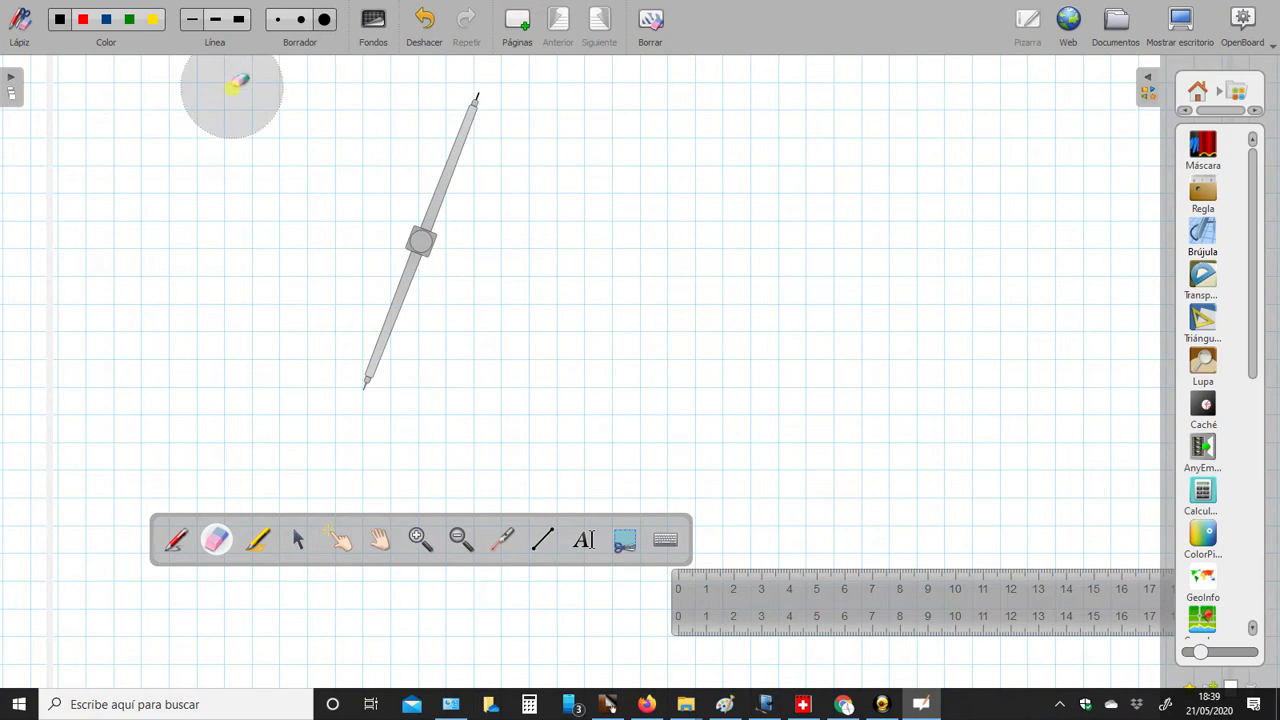
Bring the ruler back to the middle of the page and draw a 16 cm horizontal segment along its upper edge.
left_click(294, 540)
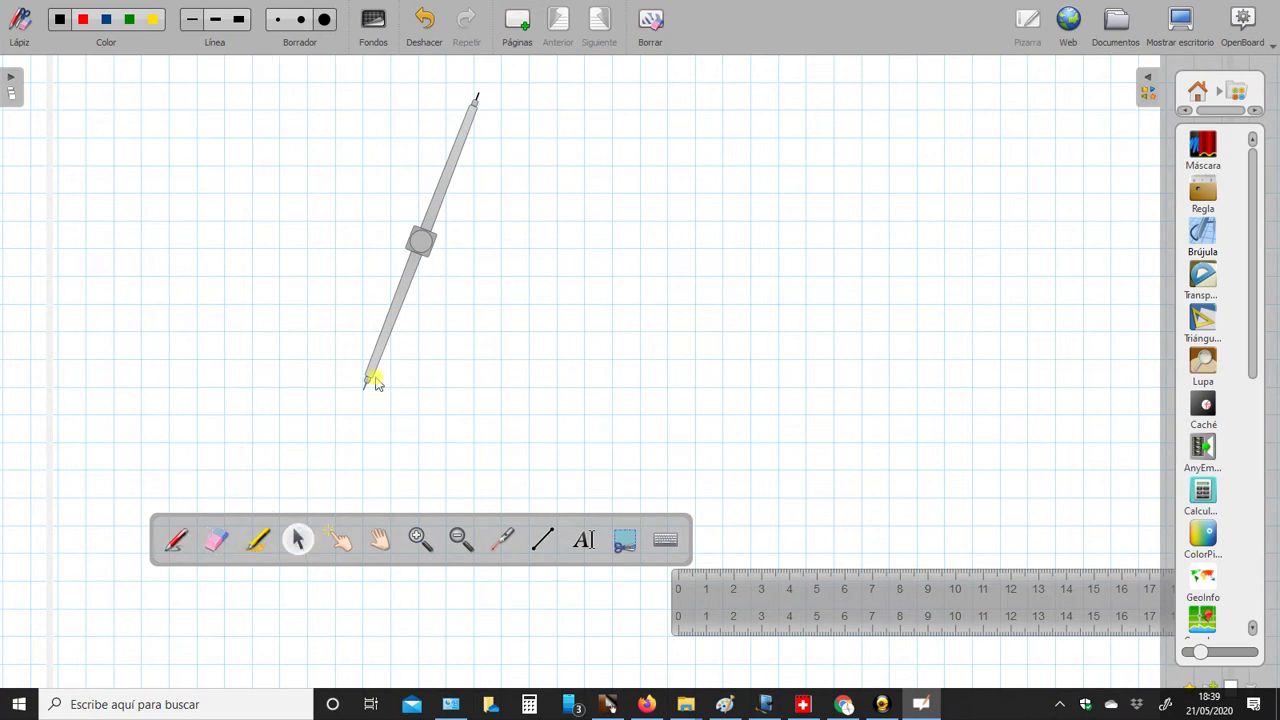
mouse_move(819, 612)
left_mouse_down()
mouse_move(797, 545)
mouse_move(651, 414)
mouse_move(602, 429)
left_mouse_up()
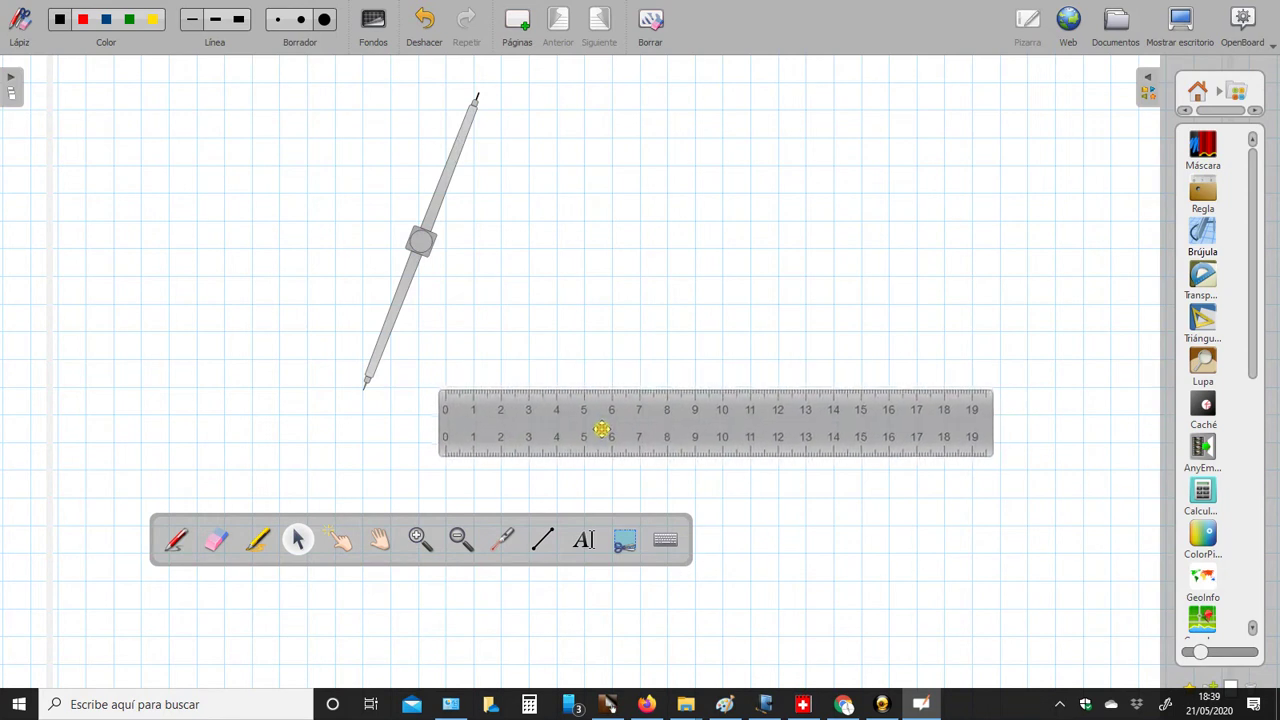
left_click(175, 540)
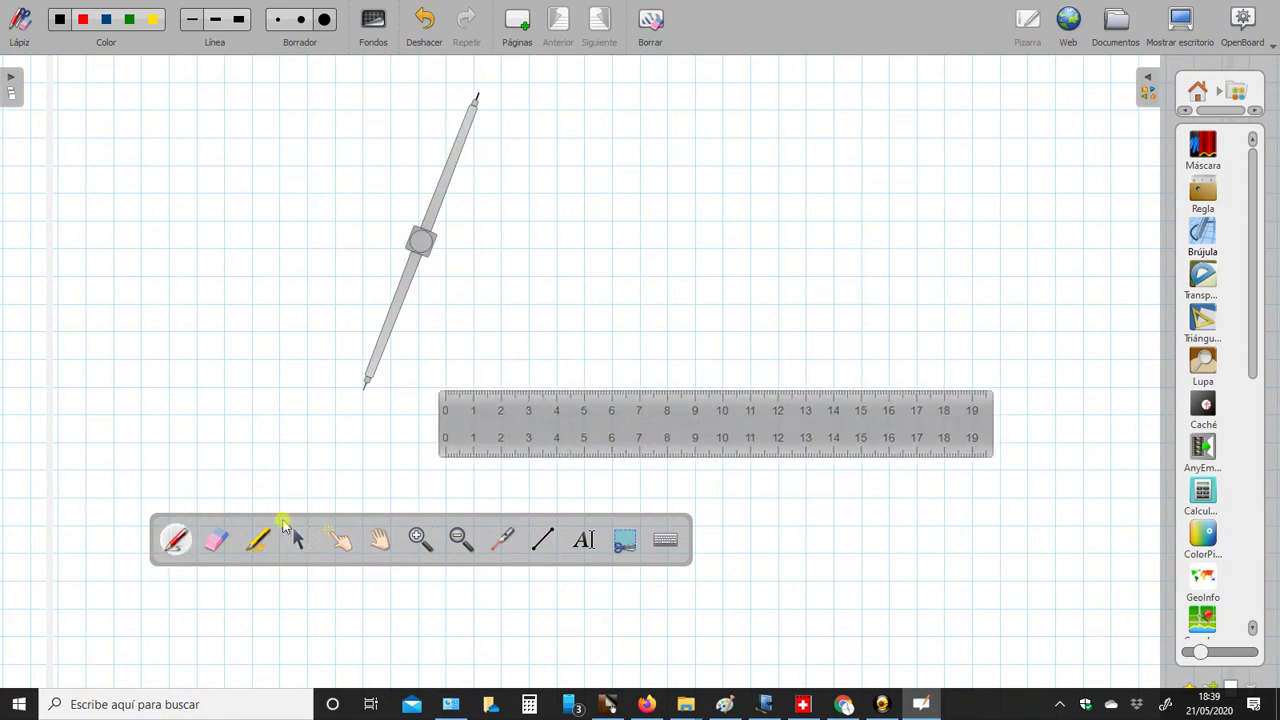
mouse_move(448, 401)
left_mouse_down()
mouse_move(822, 440)
mouse_move(883, 443)
mouse_move(896, 431)
left_mouse_up()
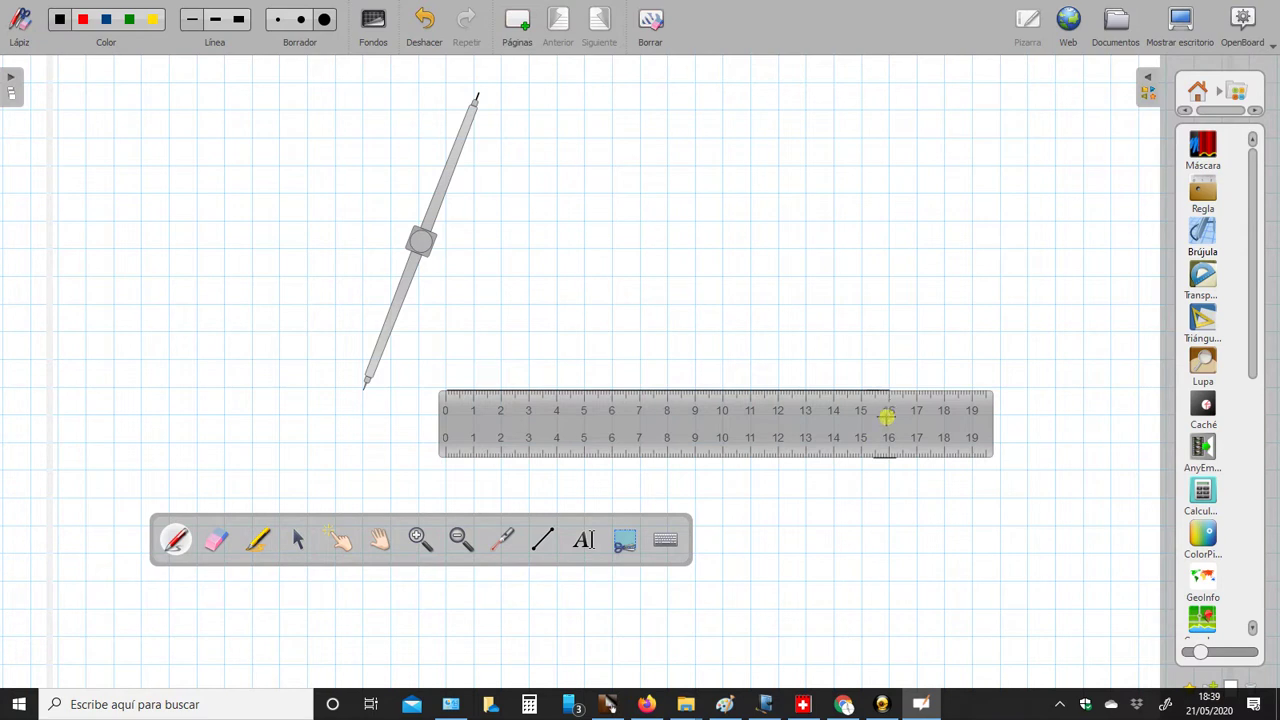
Move the ruler away and trace a compass arc of 11.5 cm radius centred on the segment's left end, from above to below it.
left_click(297, 540)
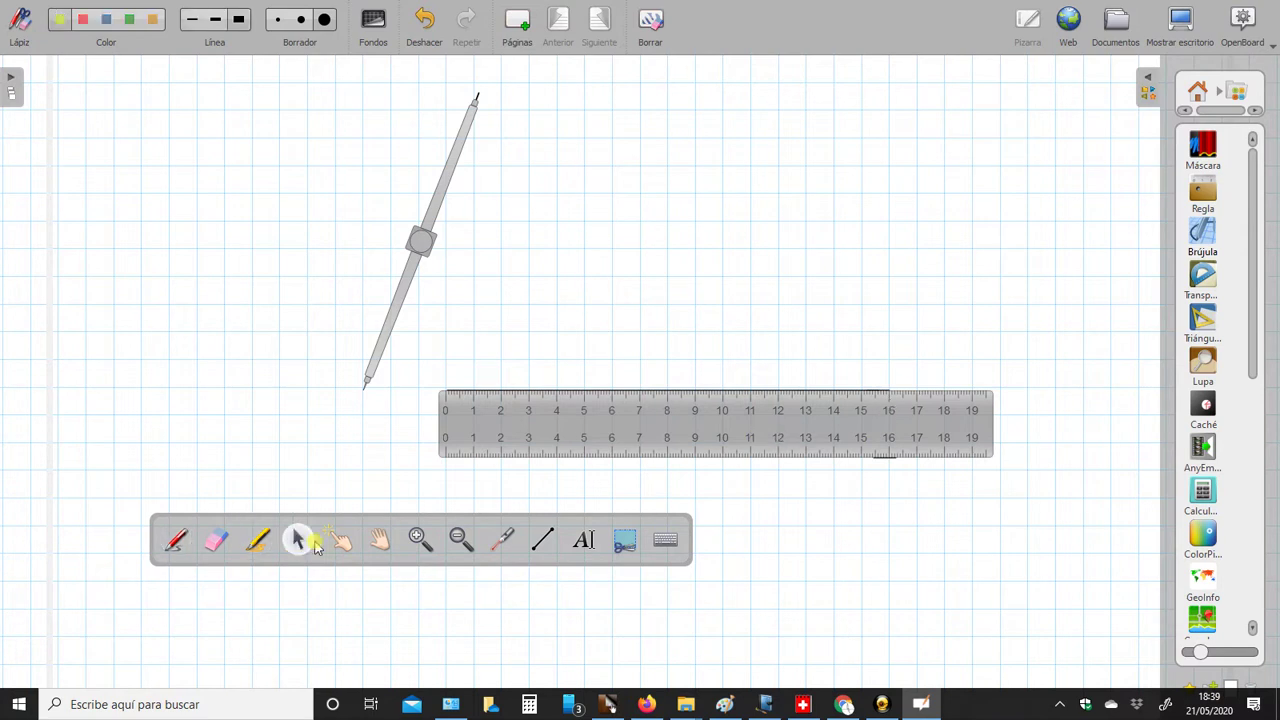
left_click_drag(686, 403, 1160, 20)
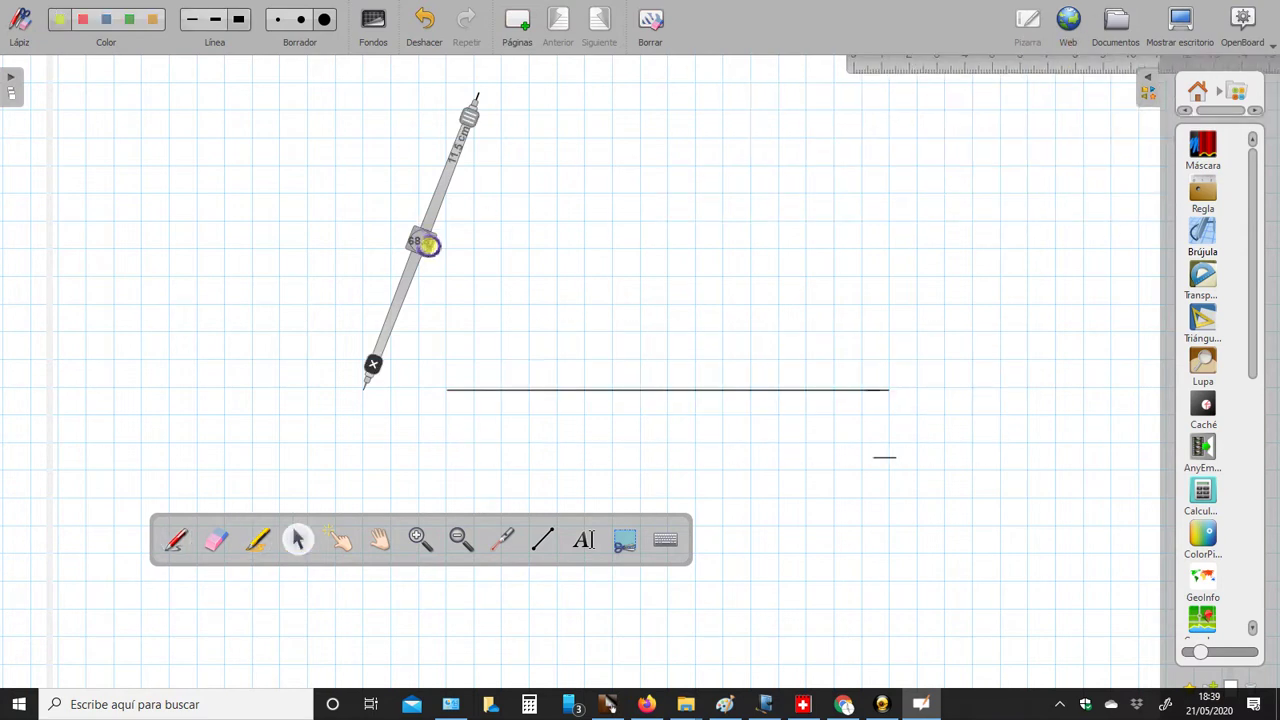
left_click_drag(430, 212, 513, 212)
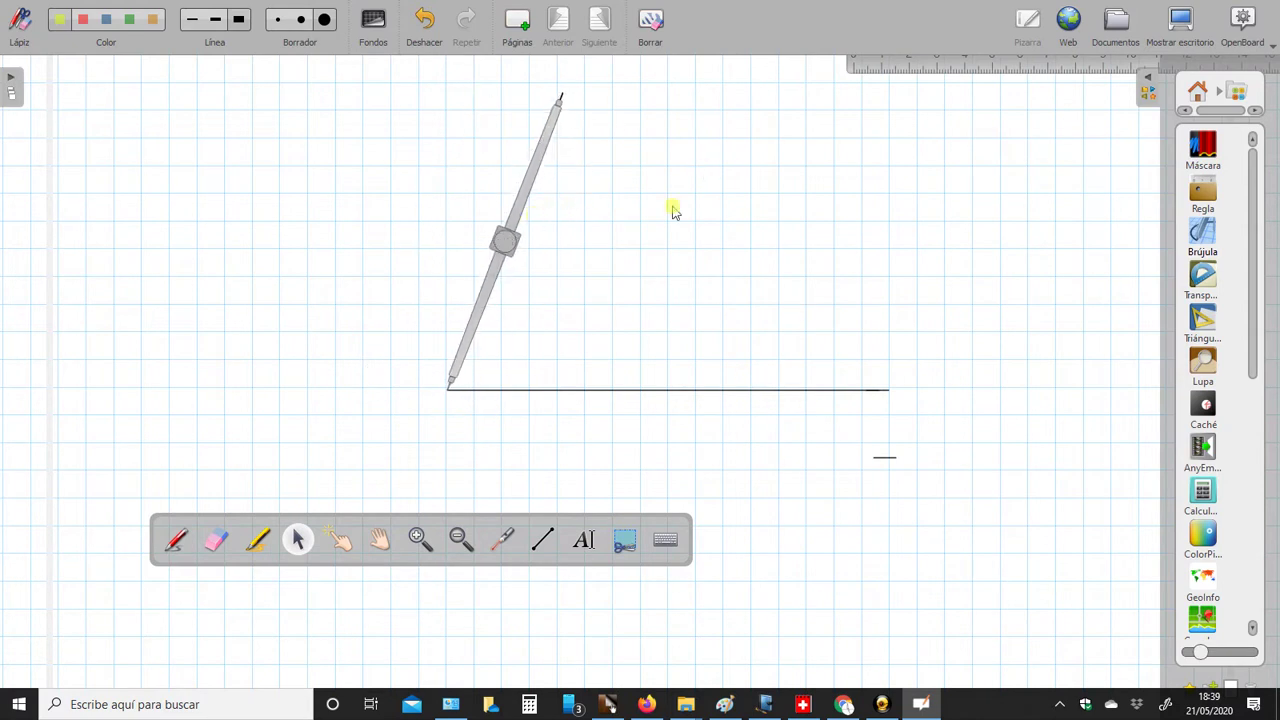
mouse_move(560, 104)
mouse_move(560, 104)
left_mouse_down()
mouse_move(620, 140)
mouse_move(716, 370)
mouse_move(580, 663)
mouse_move(514, 666)
mouse_move(533, 662)
left_mouse_up()
Move the compass to the segment's right end and trace an arc of the same 11.5 cm radius, crossing the first arc above and below.
left_click_drag(473, 467, 910, 466)
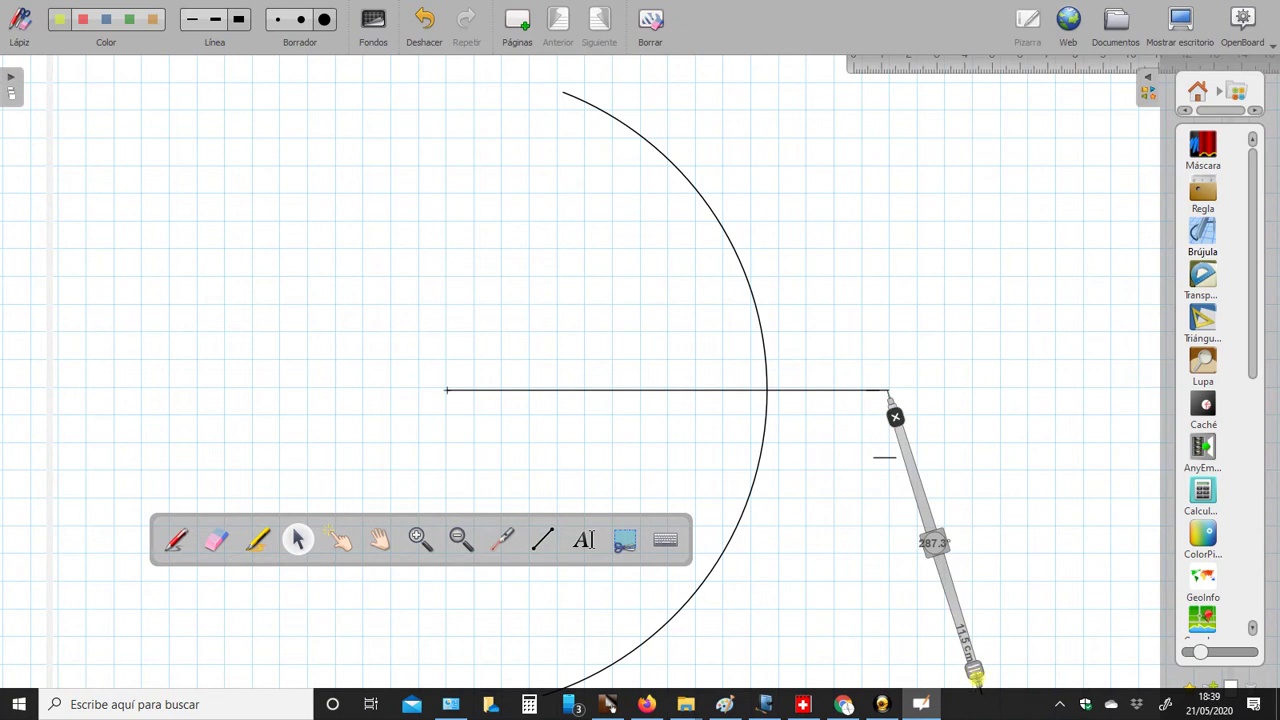
left_click_drag(980, 693, 972, 680)
mouse_move(986, 679)
left_mouse_down()
mouse_move(870, 674)
mouse_move(686, 589)
mouse_move(751, 357)
mouse_move(851, 263)
mouse_move(861, 287)
left_mouse_up()
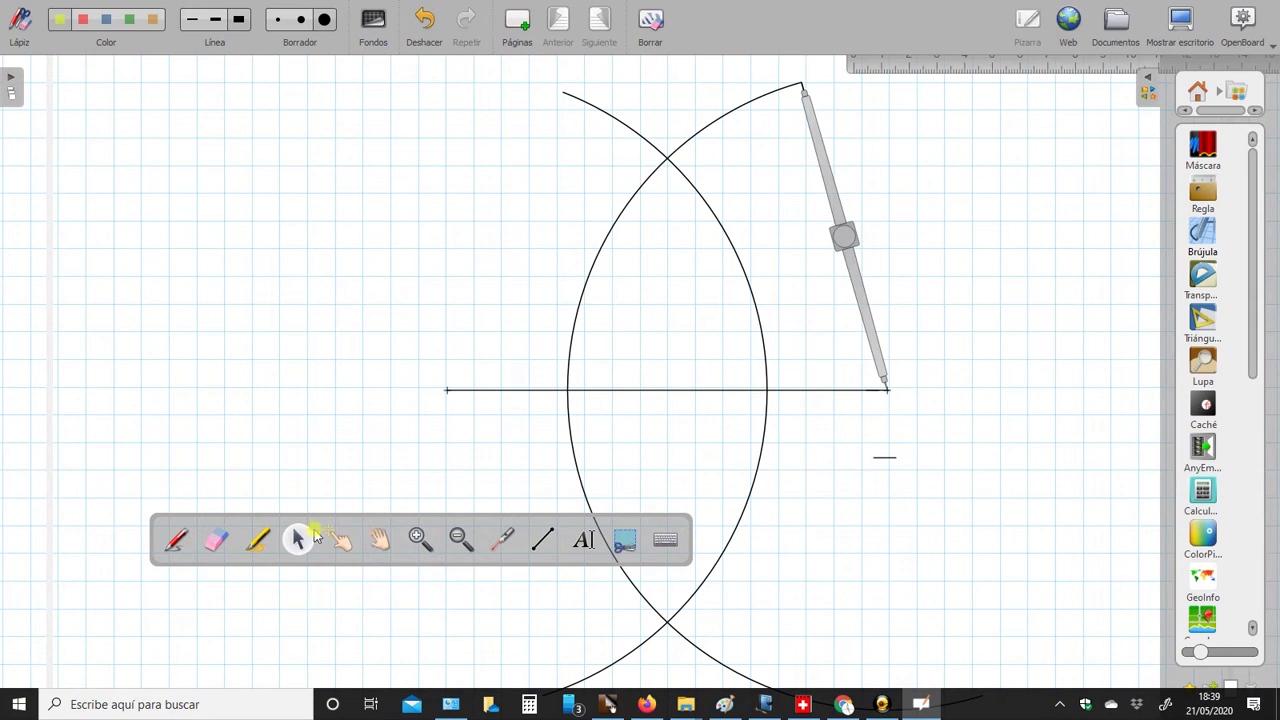
Swing the compass clear of the arcs, turn the ruler vertical and bring its edge to the two arc intersections.
left_click(300, 538)
mouse_move(846, 232)
left_mouse_down()
mouse_move(1148, 229)
mouse_move(1127, 238)
left_mouse_up()
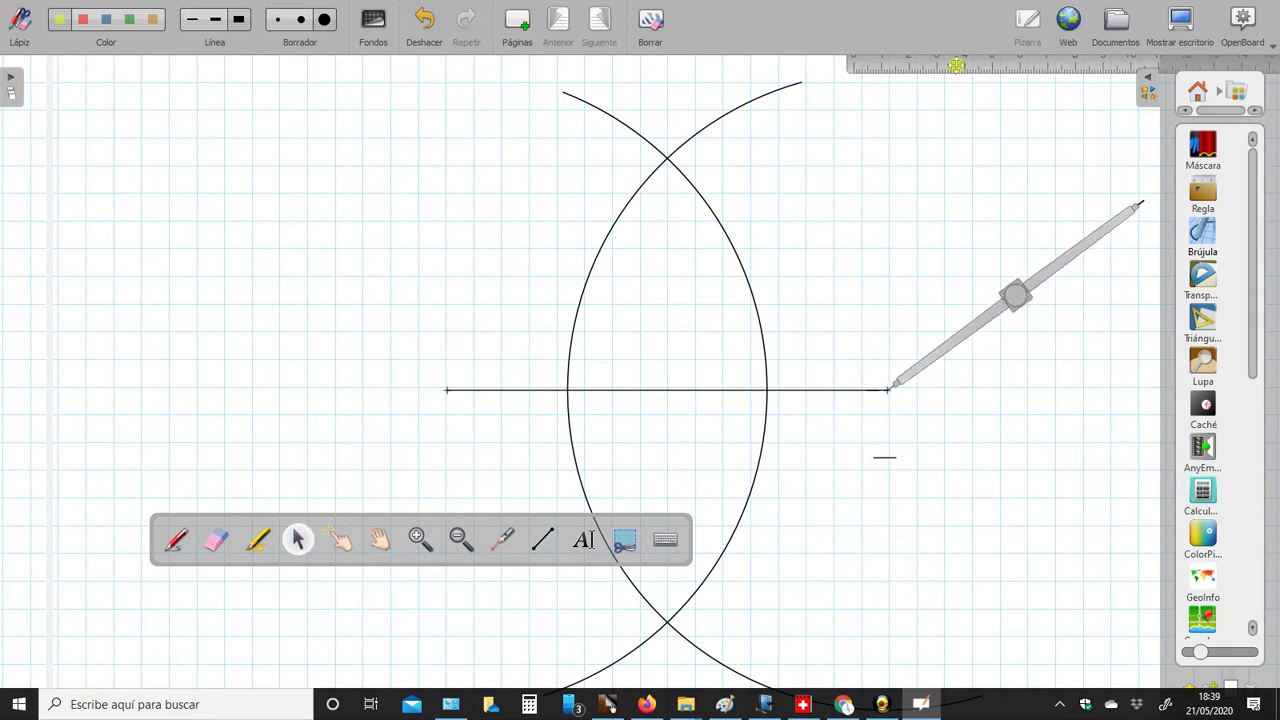
left_click_drag(958, 68, 260, 274)
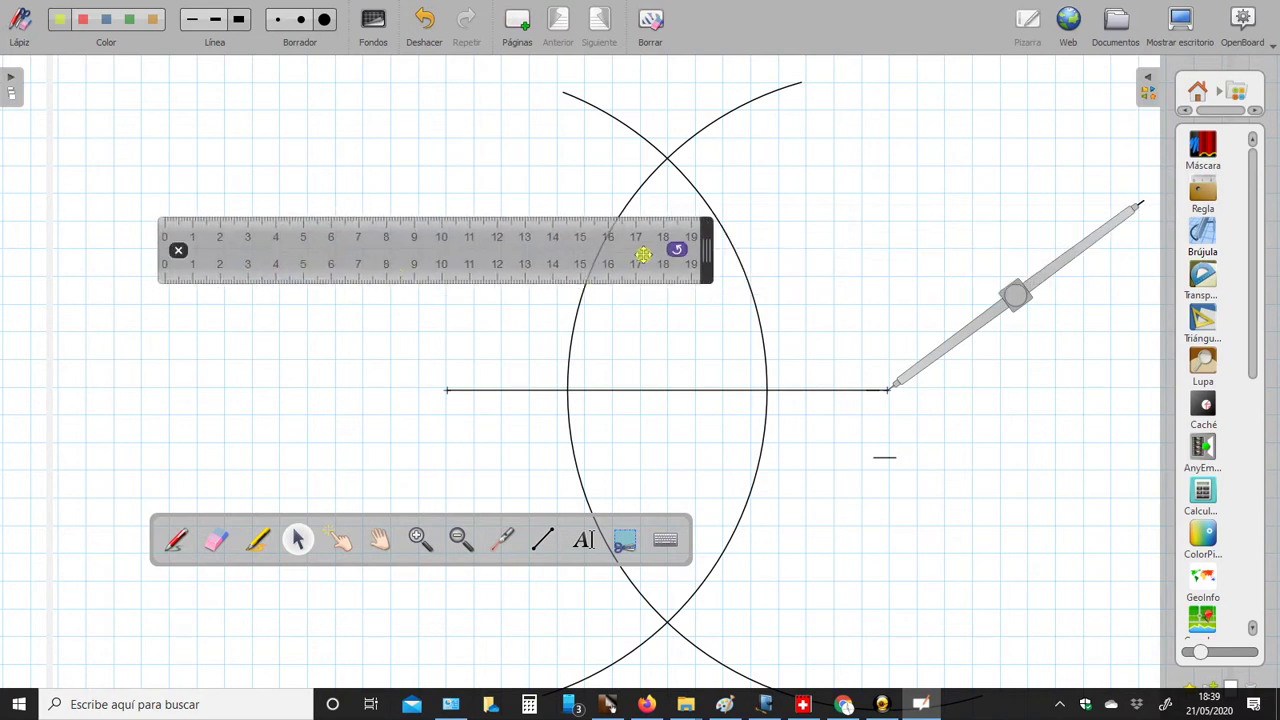
left_click_drag(676, 254, 386, 671)
left_click_drag(214, 370, 694, 349)
left_click_drag(757, 534, 493, 641)
left_click_drag(493, 352, 641, 416)
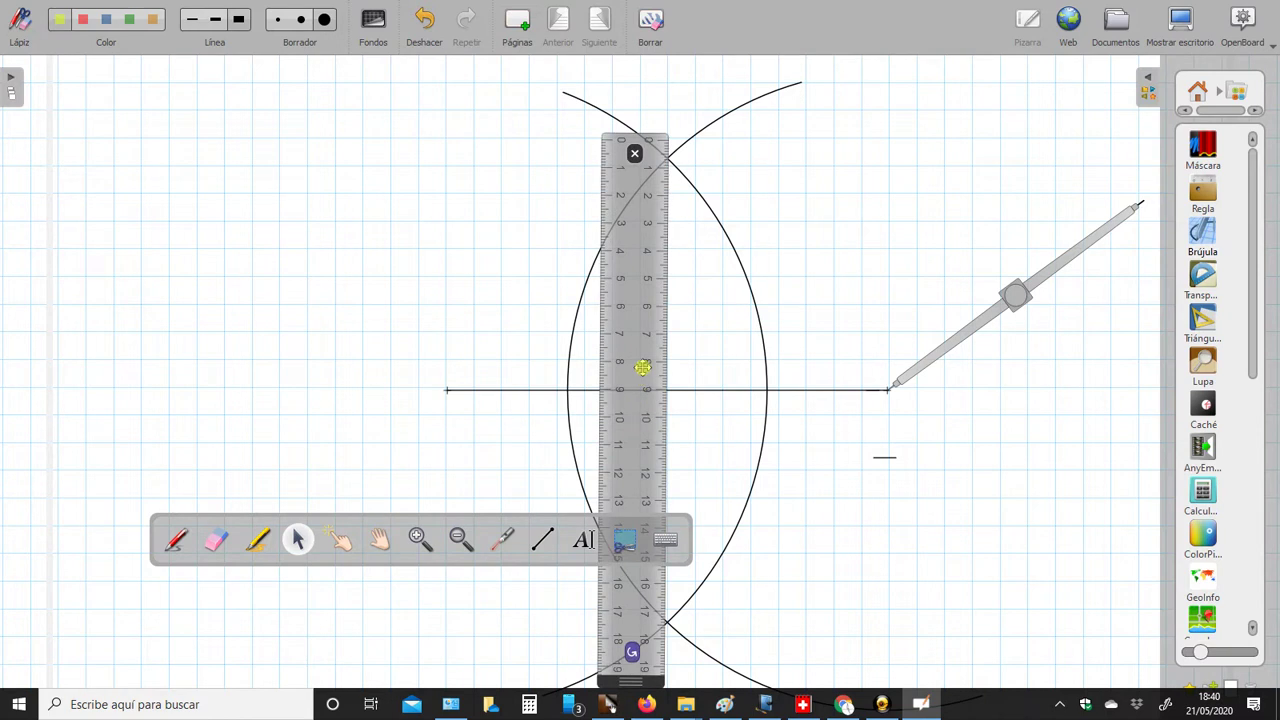
Fine-align the vertical ruler with both arc intersections and draw the perpendicular bisector along its edge with the pen.
left_click_drag(634, 651, 643, 641)
left_click_drag(643, 357, 648, 350)
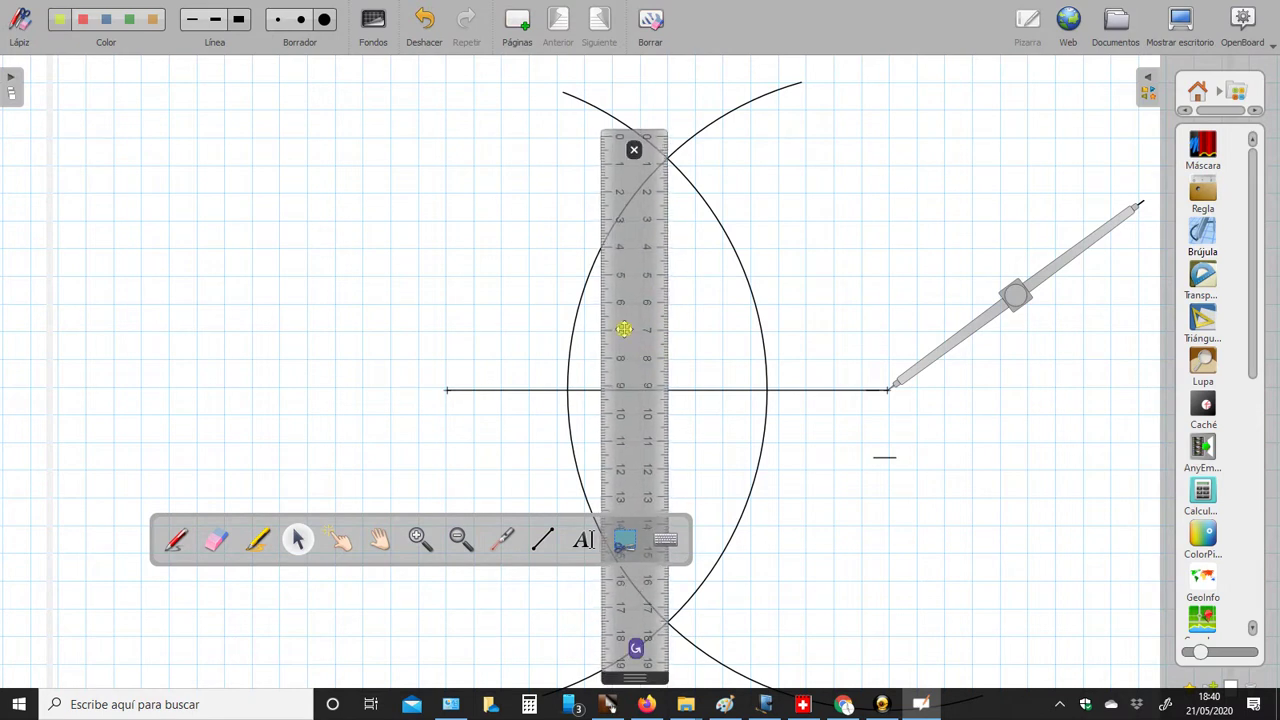
left_click(177, 540)
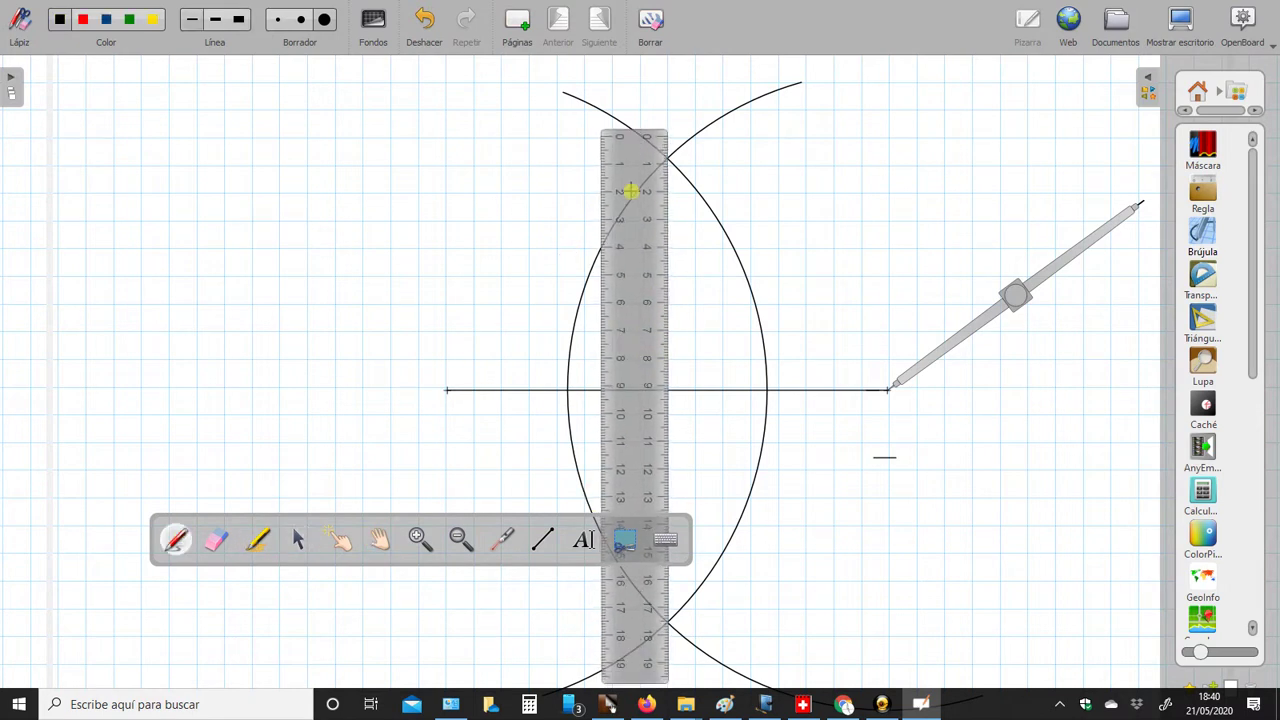
left_click_drag(655, 192, 645, 480)
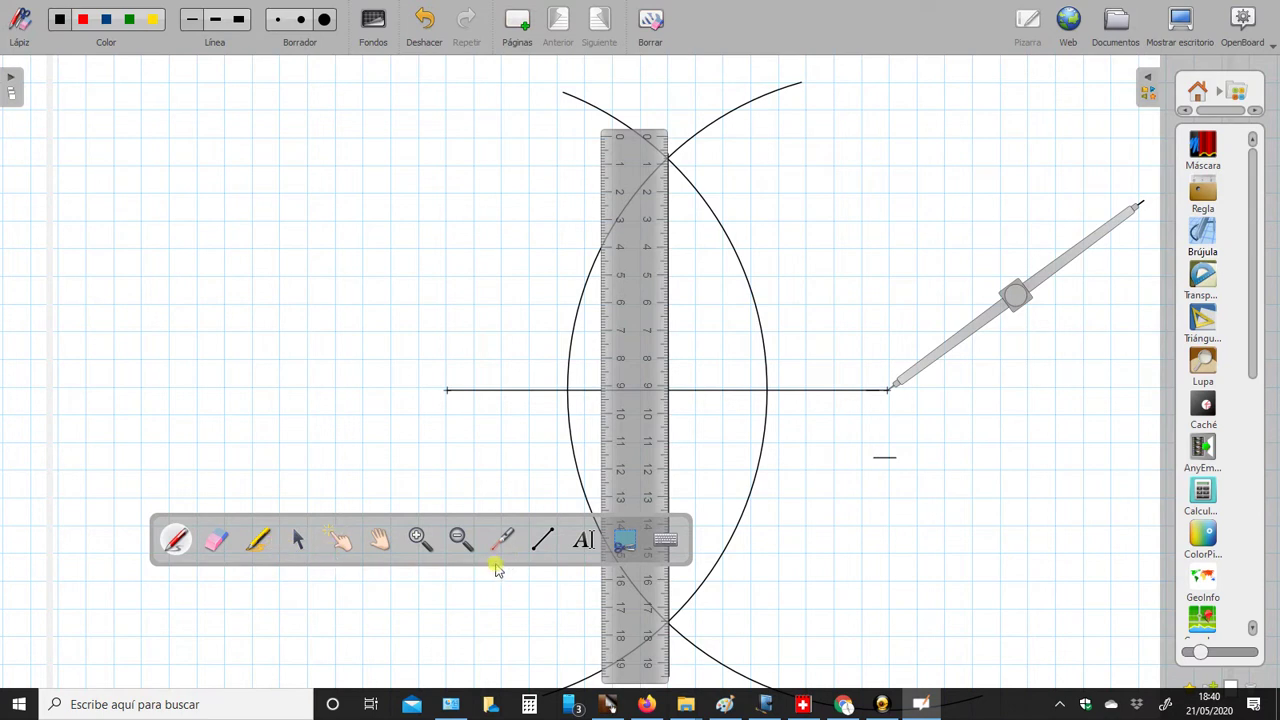
Slide the ruler down until its 6 cm mark meets the horizontal segment and mark the bisector at the ruler's zero.
left_click(297, 540)
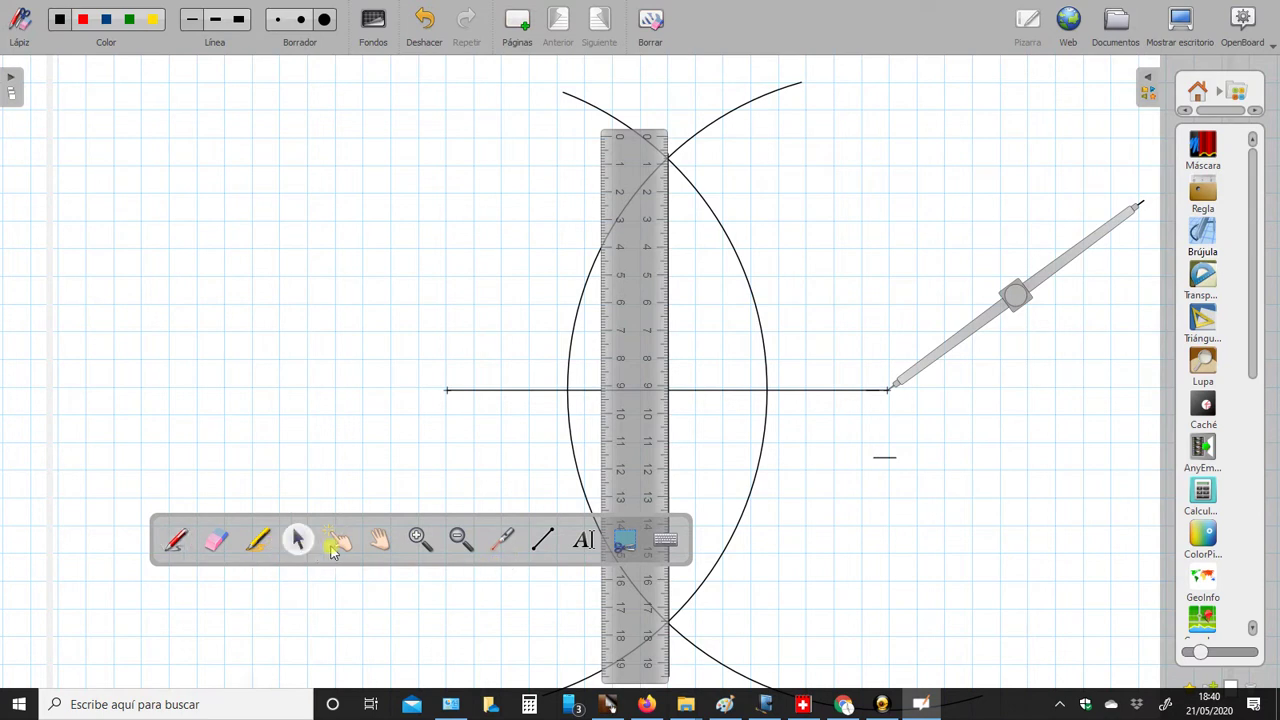
mouse_move(616, 368)
left_click_drag(633, 357, 622, 475)
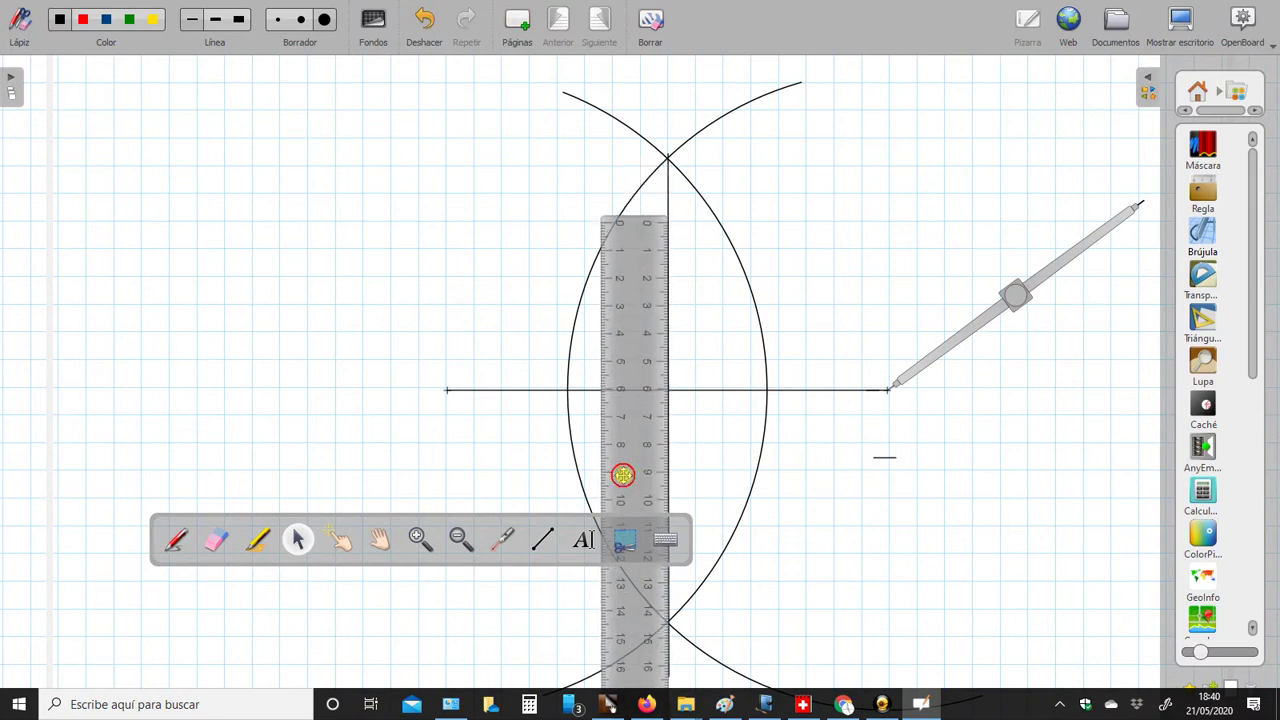
left_click(177, 539)
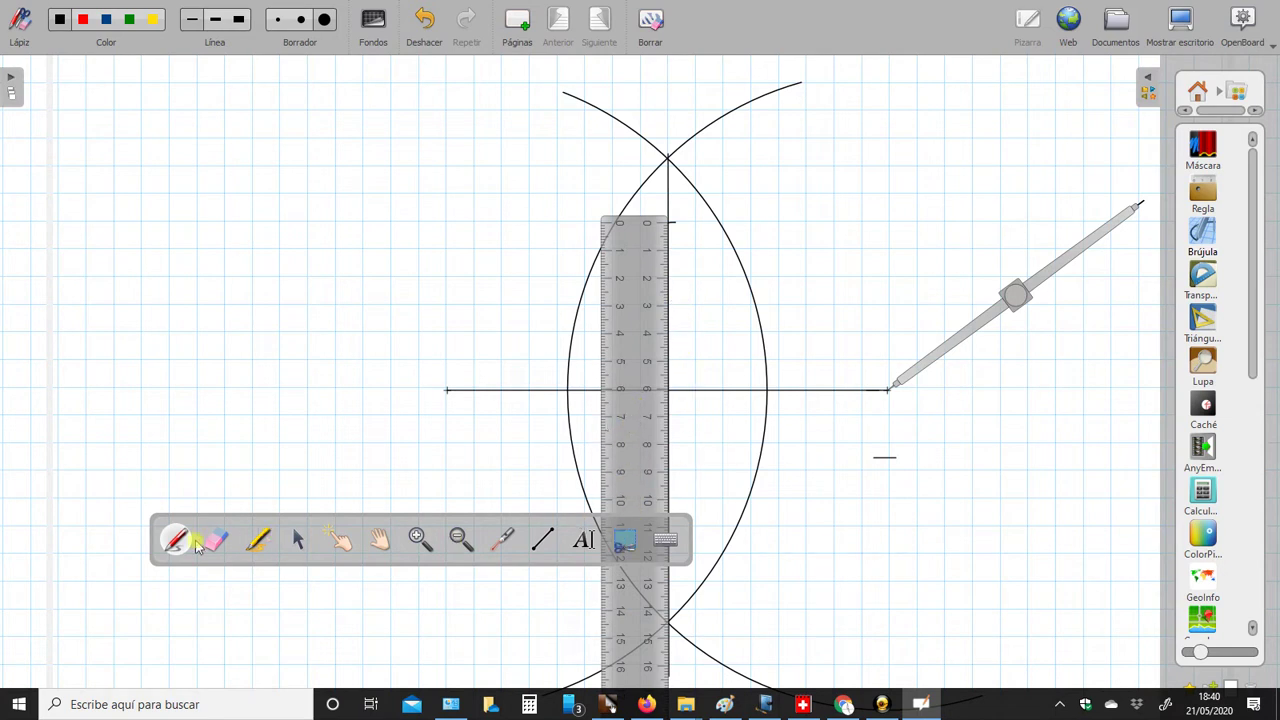
Change the page background from the grid to plain white.
left_click(376, 24)
left_click(376, 218)
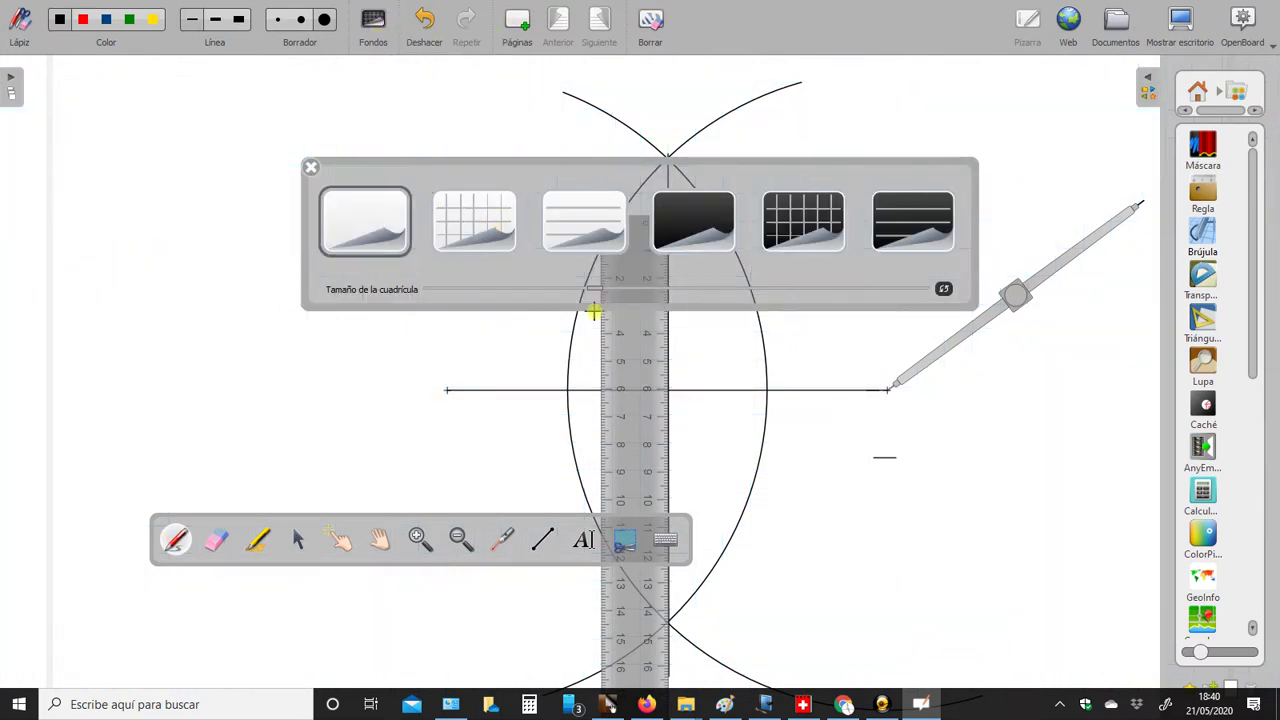
left_click(312, 171)
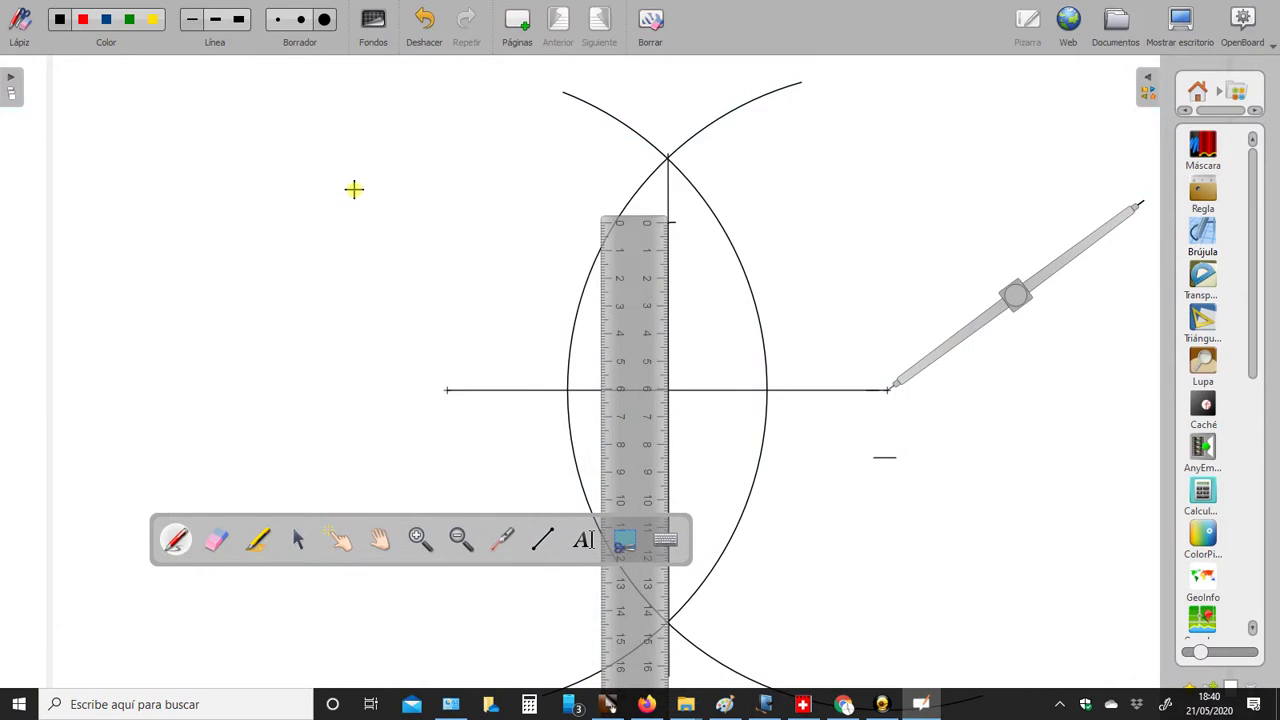
Align the ruler's zero with the horizontal segment, mark the bisector 6 cm below it, and move the ruler clear of the figure.
left_click(294, 542)
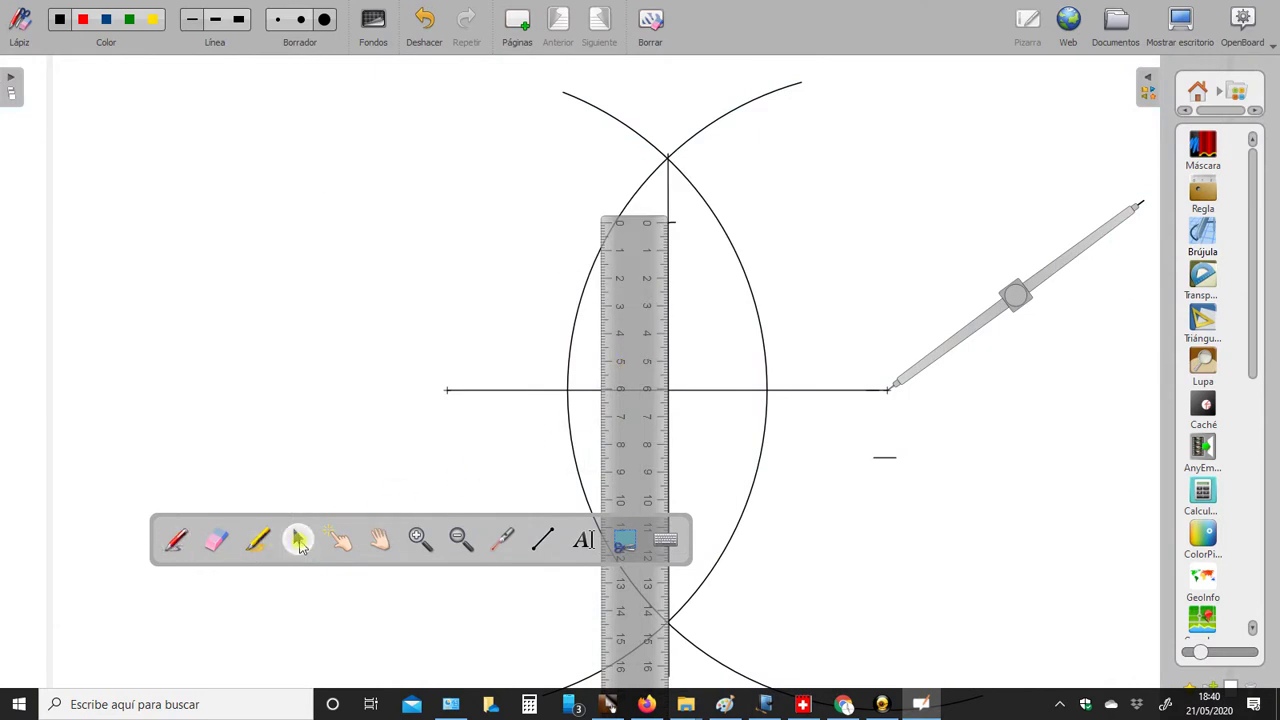
left_click_drag(628, 414, 624, 585)
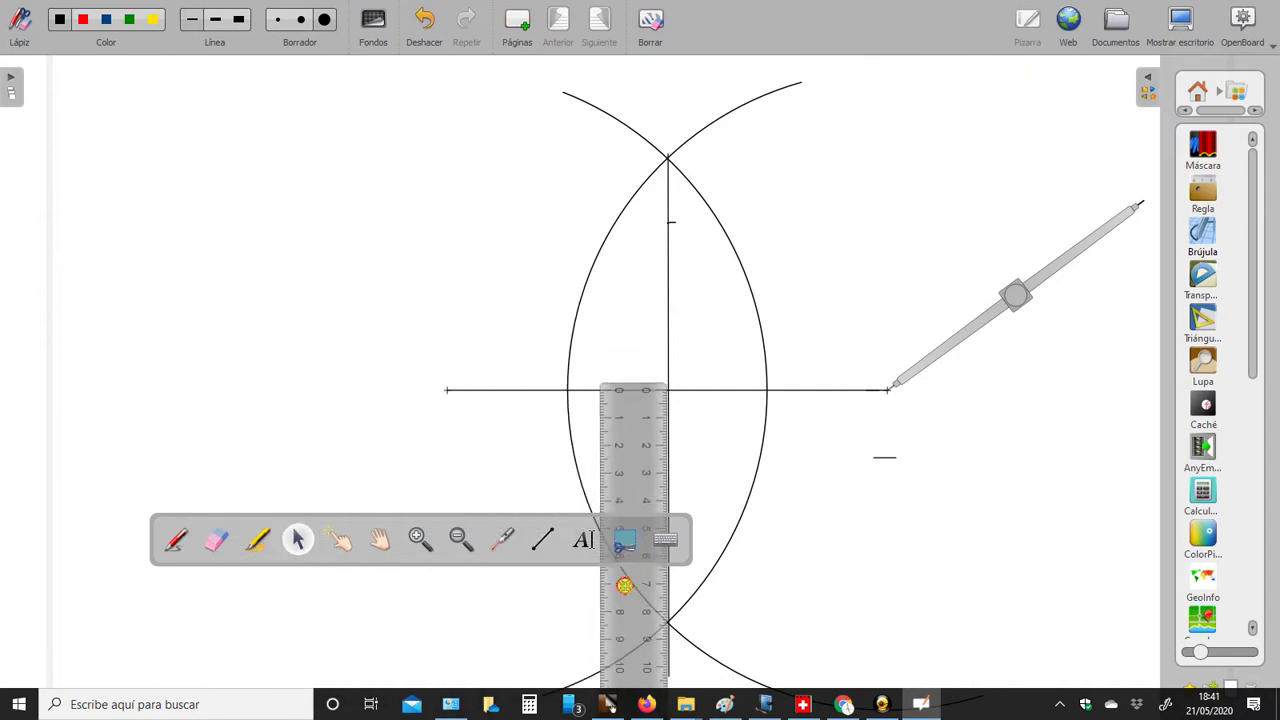
left_click(340, 538)
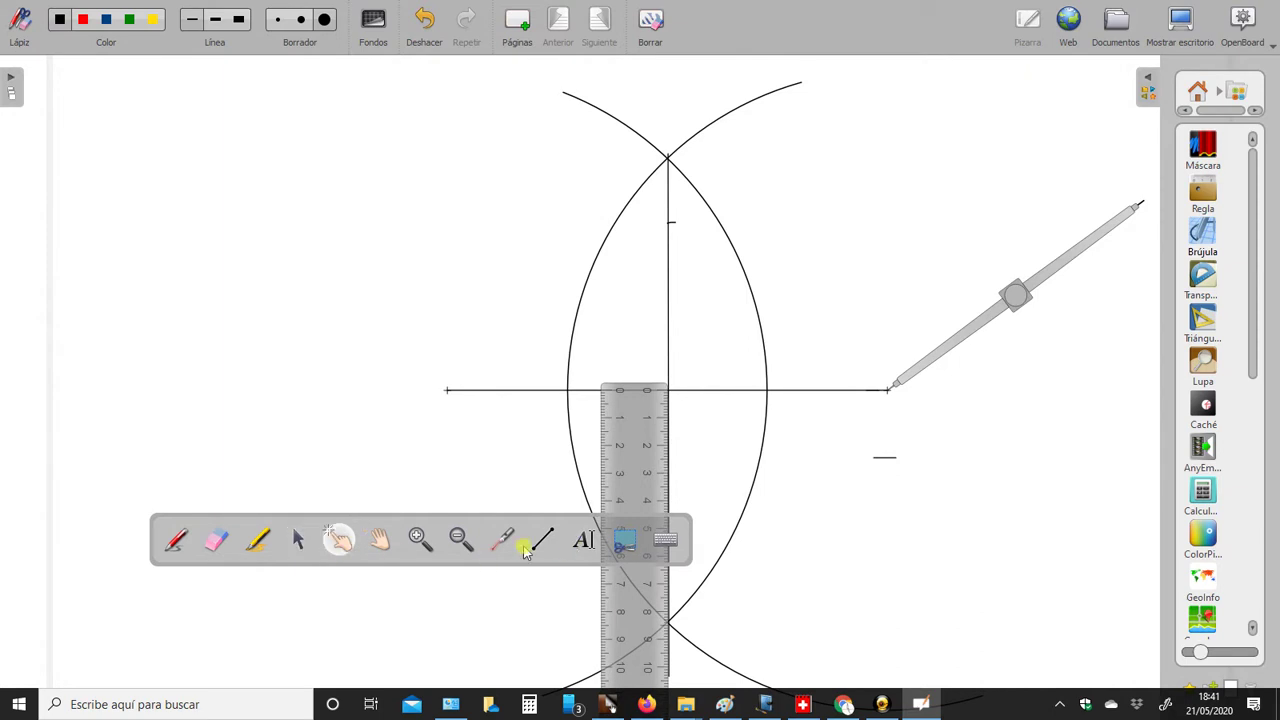
left_click_drag(443, 557, 322, 652)
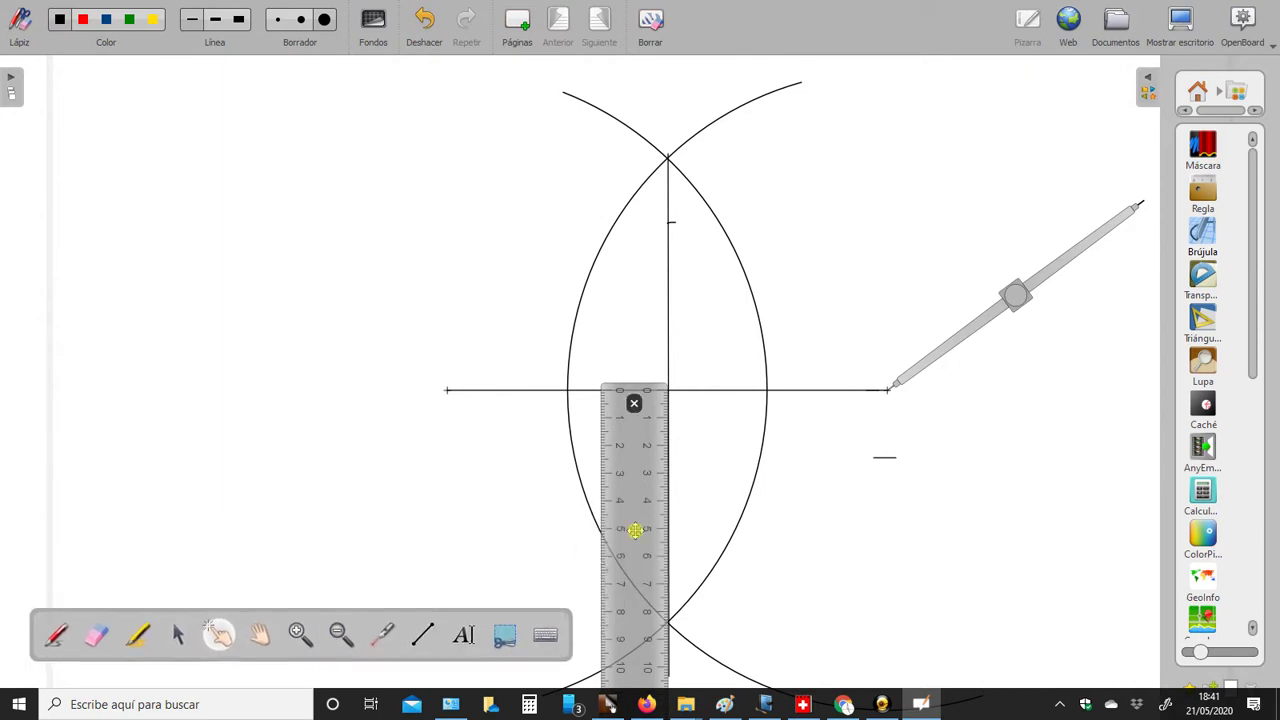
left_click(57, 636)
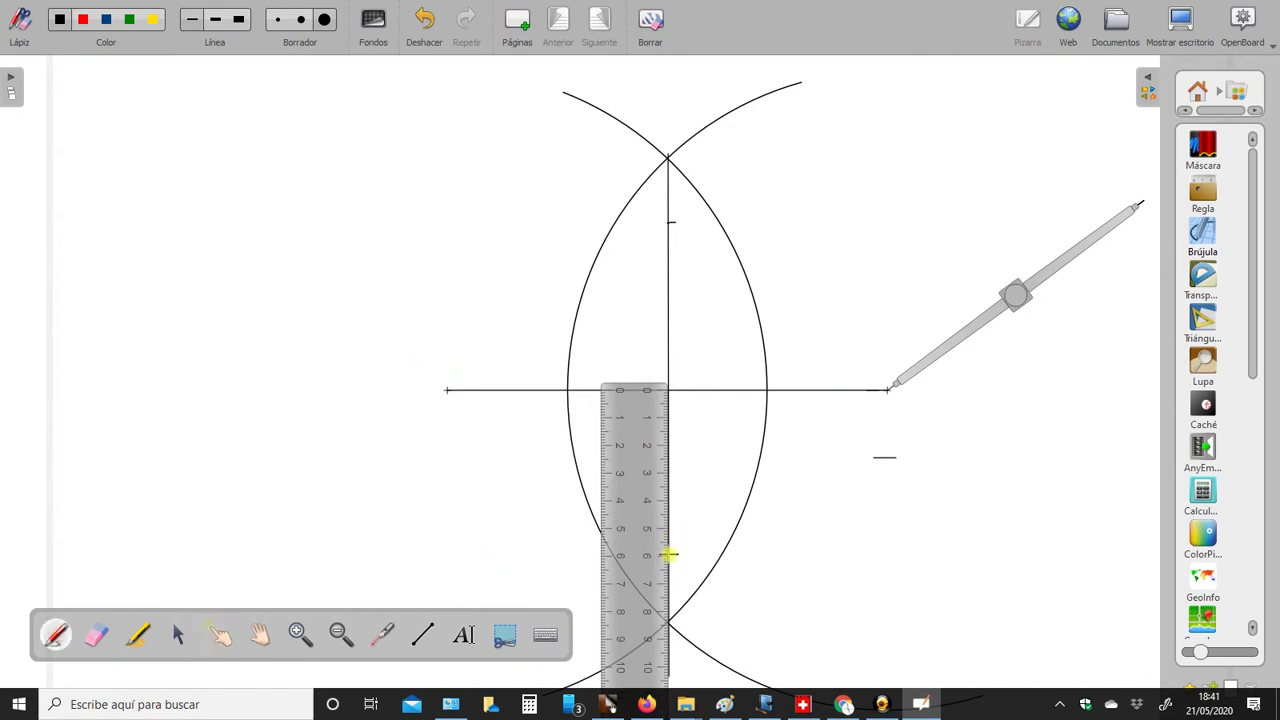
left_click_drag(668, 556, 675, 555)
left_click(177, 635)
mouse_move(631, 529)
left_mouse_down()
mouse_move(246, 374)
mouse_move(125, 262)
left_mouse_up()
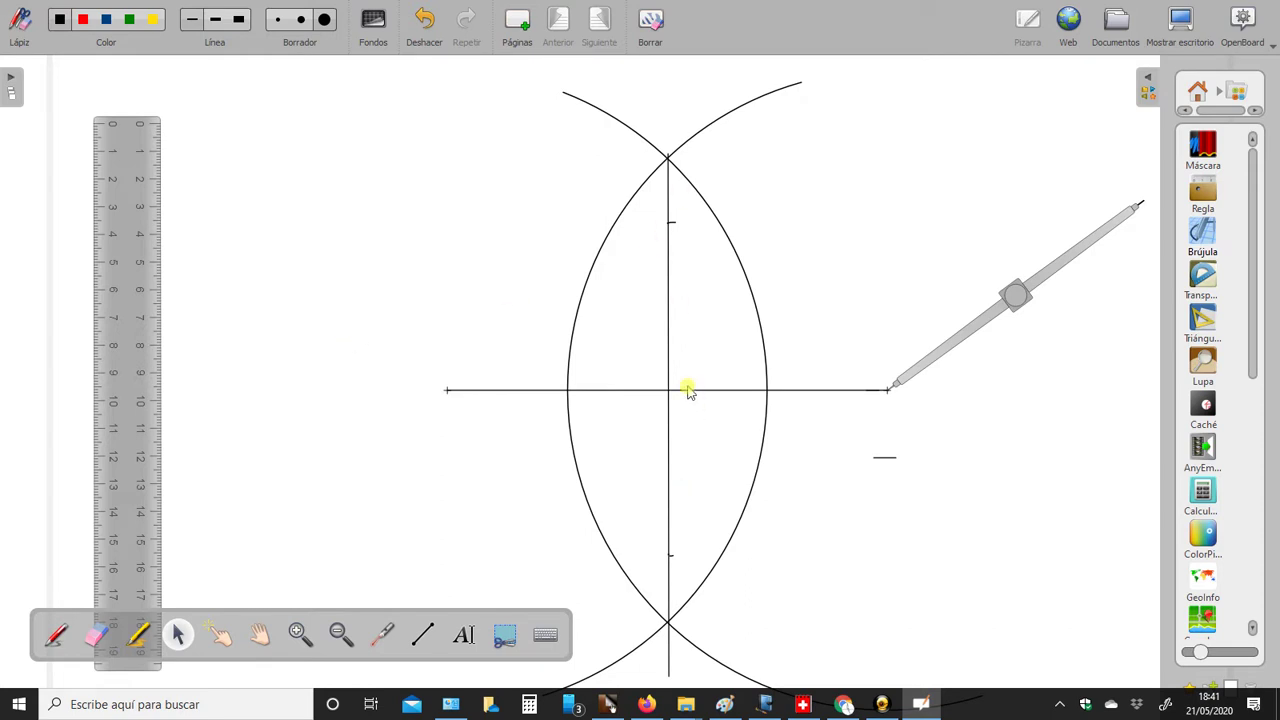
Erase the compass arcs and the parts of the bisector beyond the two 6 cm marks with the medium eraser.
left_click(58, 631)
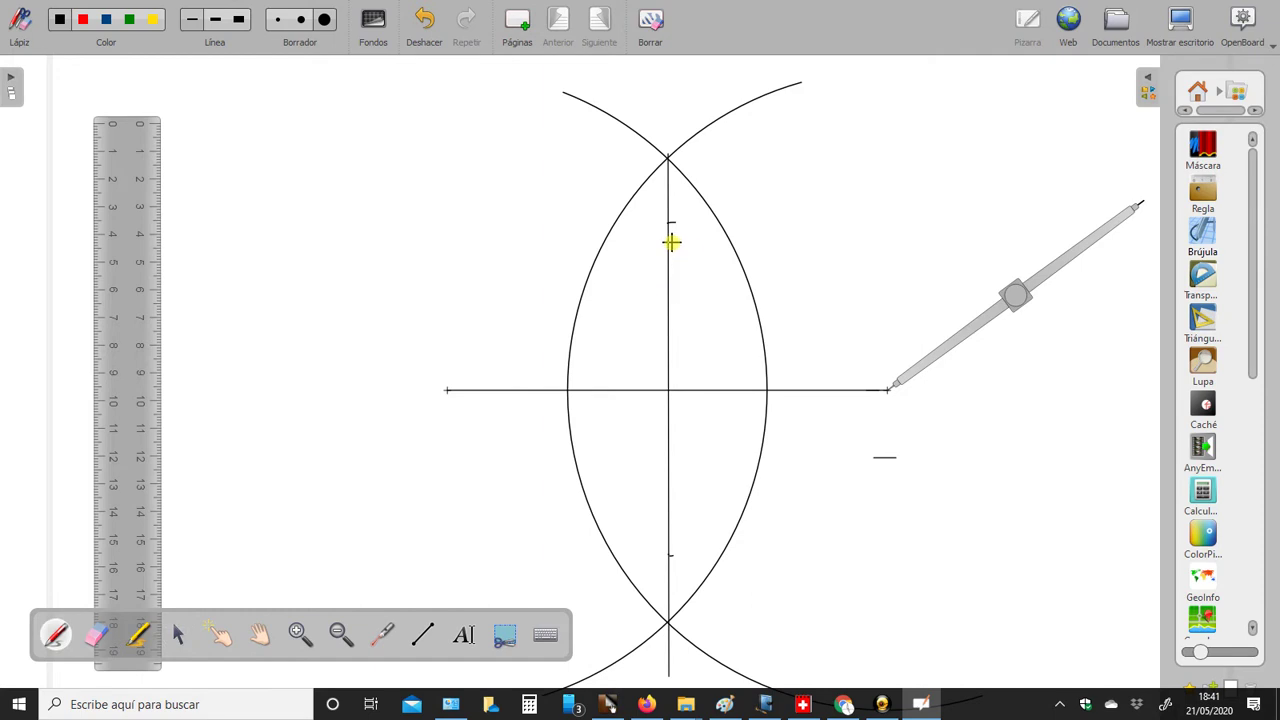
left_click(300, 20)
mouse_move(700, 152)
left_mouse_down()
mouse_move(677, 183)
mouse_move(698, 198)
left_mouse_up()
mouse_move(700, 623)
left_mouse_down()
mouse_move(669, 589)
mouse_move(700, 623)
mouse_move(745, 585)
left_mouse_up()
mouse_move(760, 331)
left_mouse_down()
mouse_move(714, 206)
mouse_move(663, 126)
mouse_move(580, 106)
mouse_move(733, 234)
left_mouse_up()
mouse_move(766, 422)
left_mouse_down()
mouse_move(746, 517)
mouse_move(617, 672)
mouse_move(730, 665)
left_mouse_up()
left_click_drag(811, 497, 769, 430)
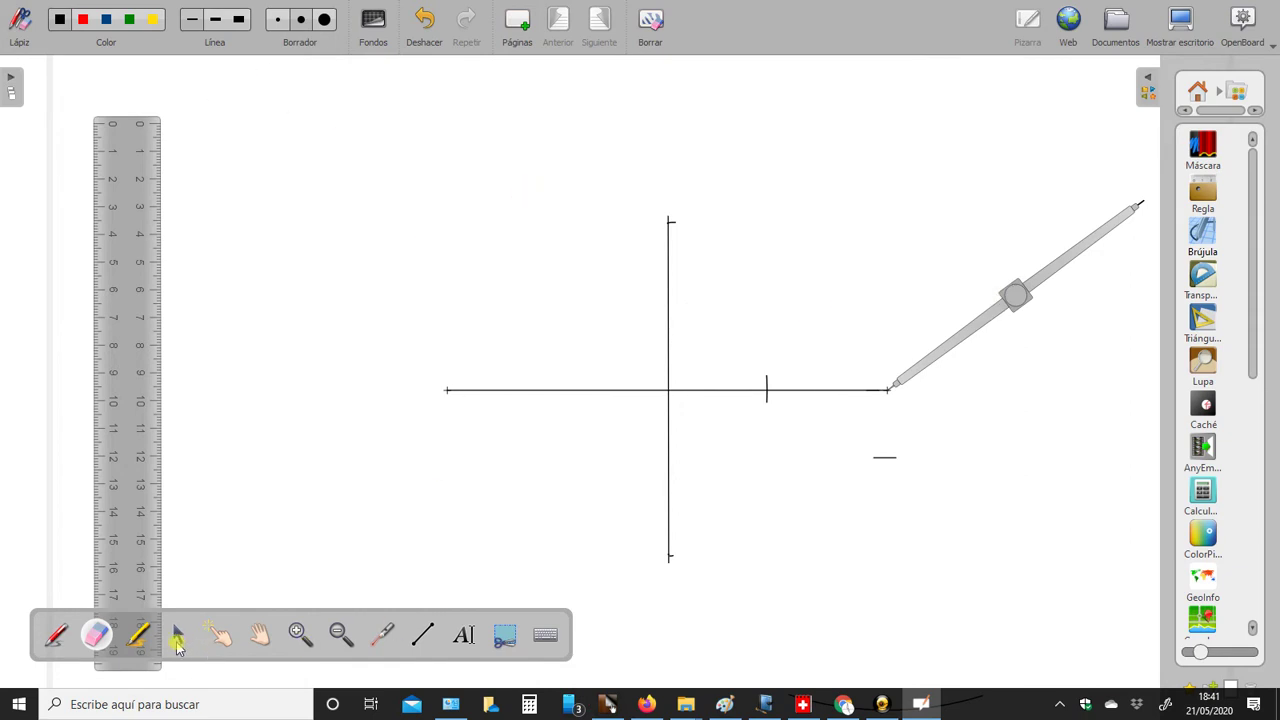
Rotate the compass and move it away from the segment's right end, clear of the figure.
left_click(177, 640)
mouse_move(1018, 303)
left_click_drag(1020, 300, 1005, 222)
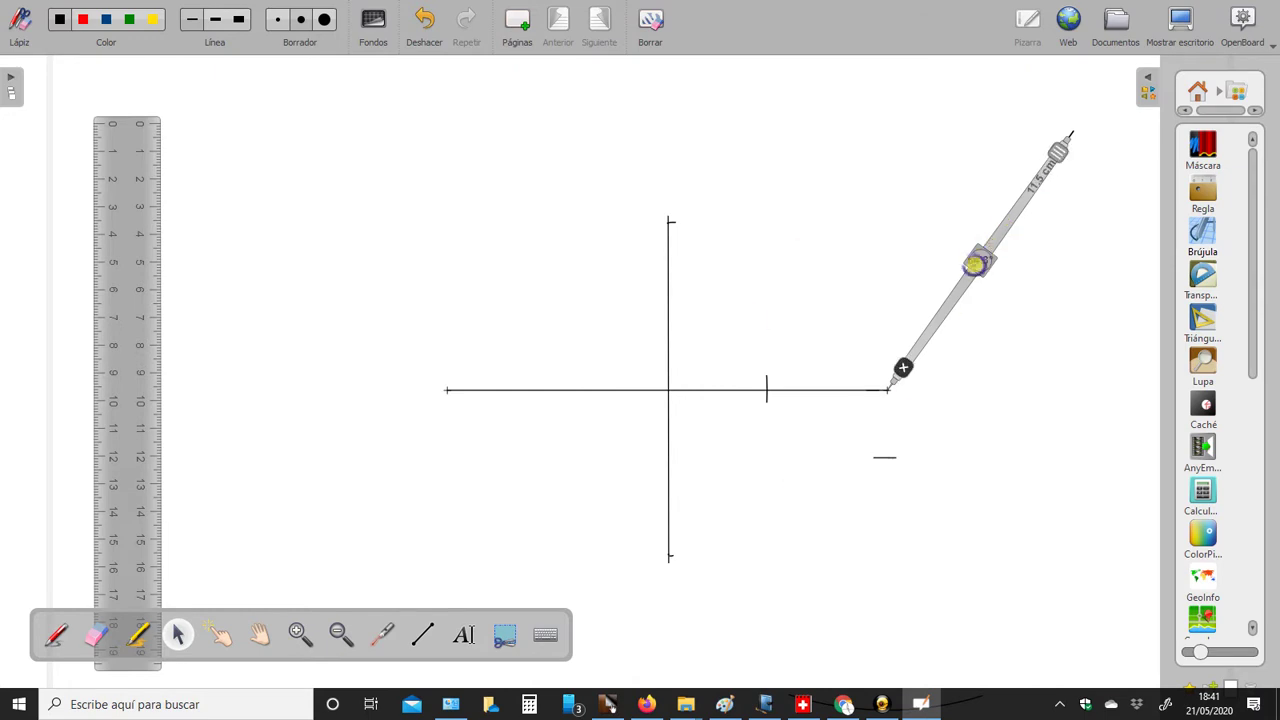
mouse_move(937, 328)
left_click_drag(937, 328, 1113, 413)
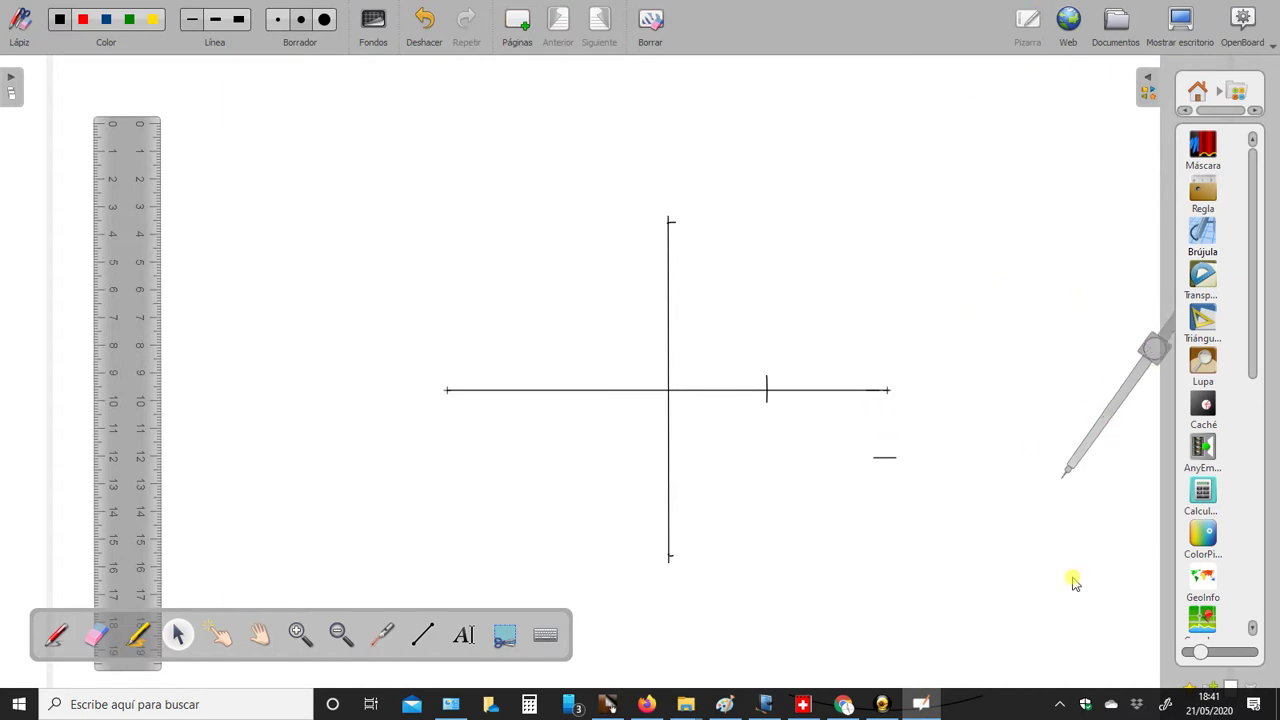
Erase the leftover piece of arc on the horizontal segment and the stray dash below it with the smallest eraser.
left_click(305, 26)
left_click(273, 24)
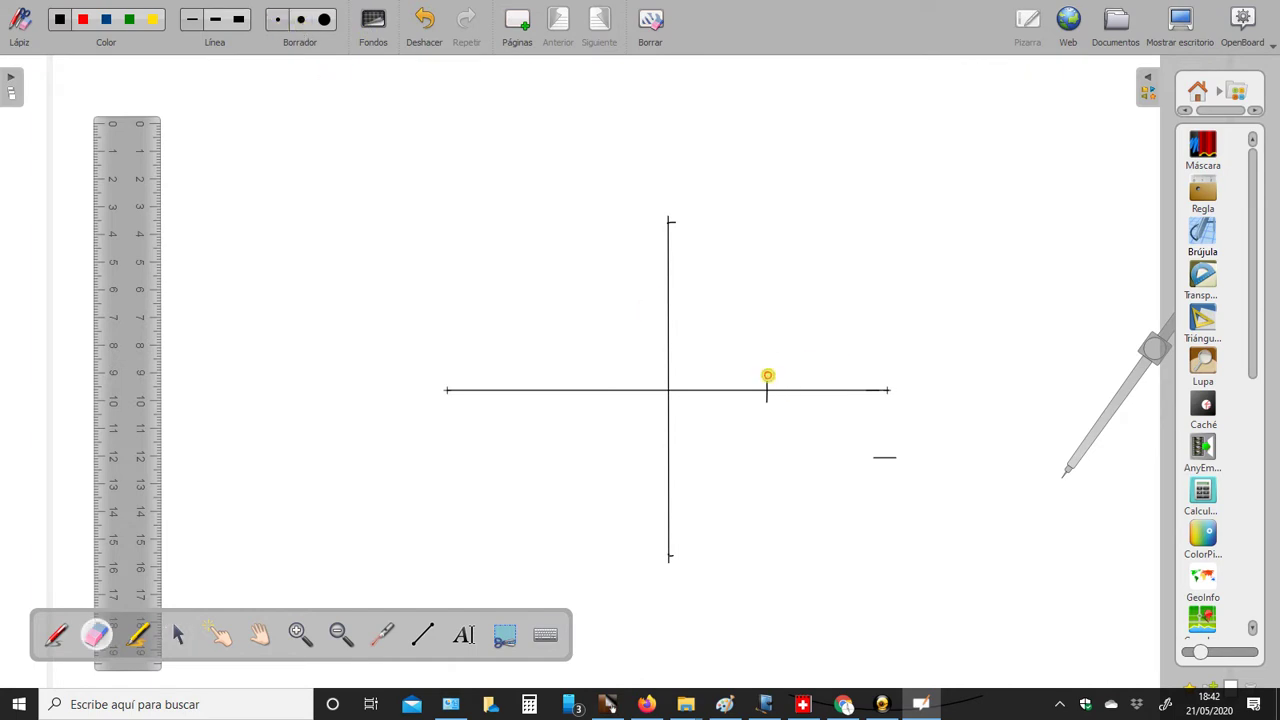
mouse_move(769, 382)
left_mouse_down()
mouse_move(766, 397)
mouse_move(893, 457)
mouse_move(823, 463)
left_mouse_up()
Move the ruler to the segment's right end and shorten it to about 13 cm.
left_click(177, 634)
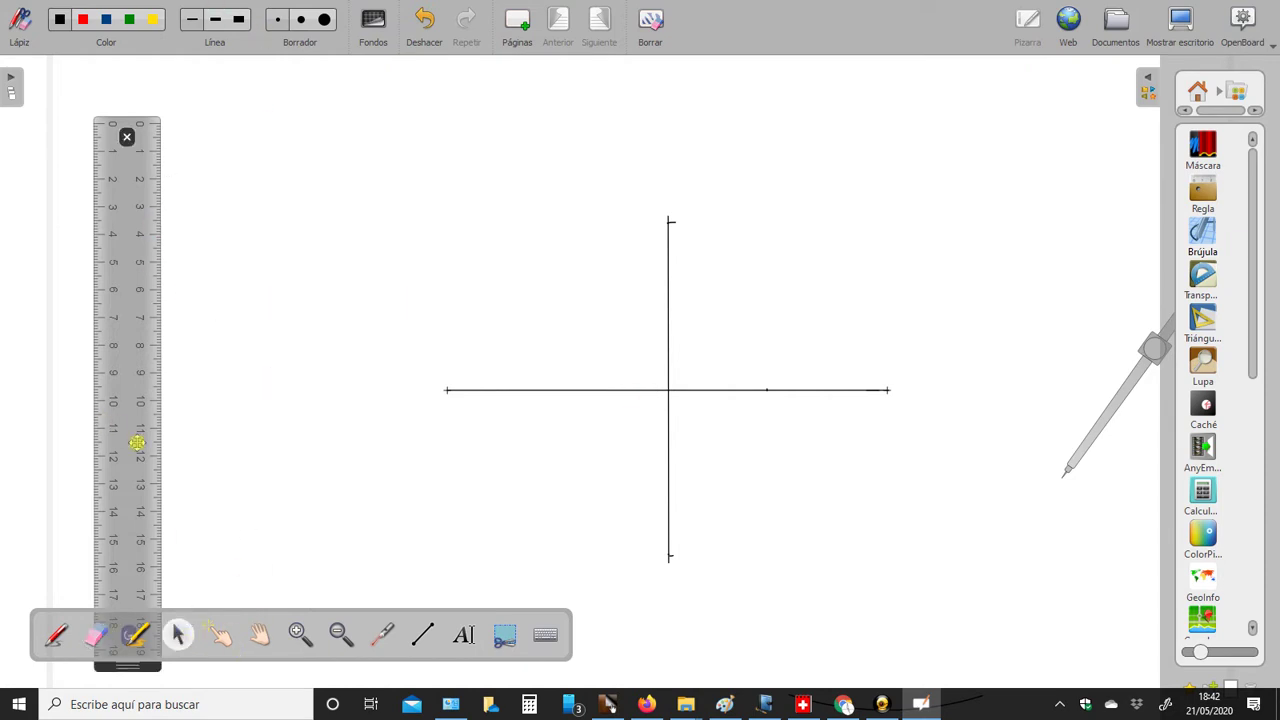
left_click_drag(137, 440, 331, 353)
left_click_drag(420, 333, 851, 369)
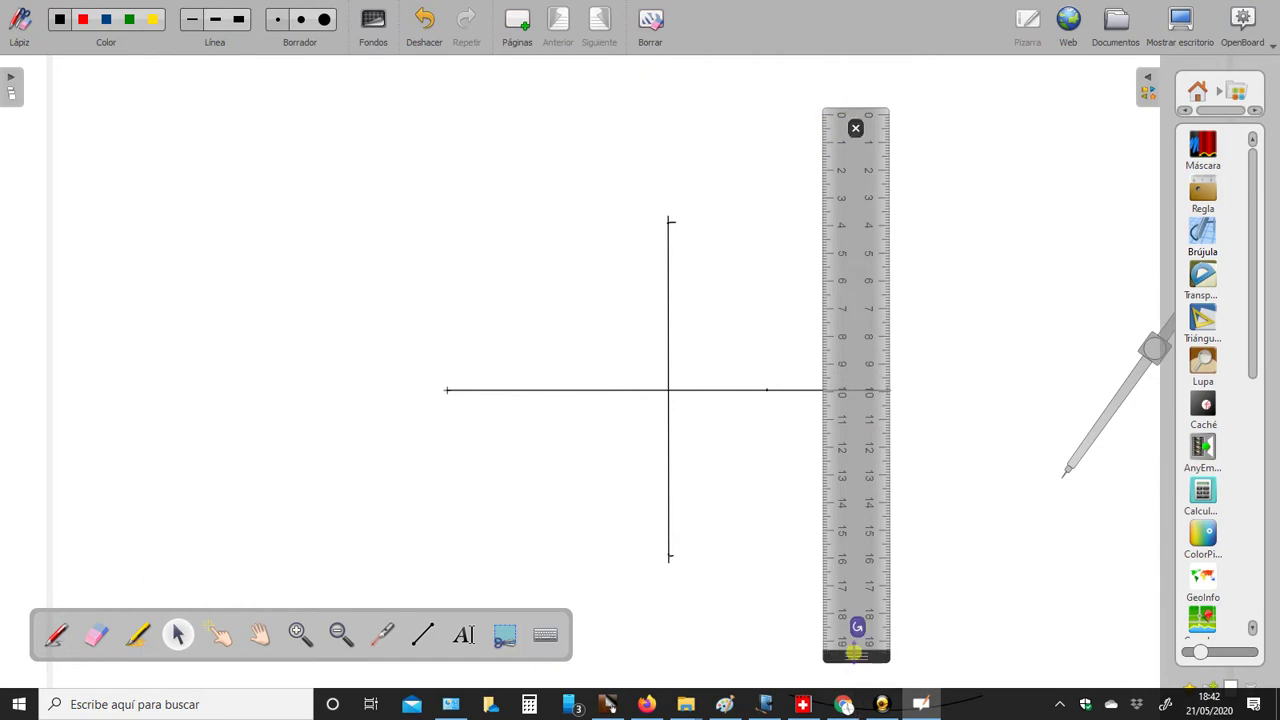
left_click_drag(857, 657, 841, 480)
Tilt the ruler and align its upper edge with the segment's left end and the upper mark on the bisector.
left_click_drag(857, 433, 414, 283)
left_click_drag(723, 134, 638, 328)
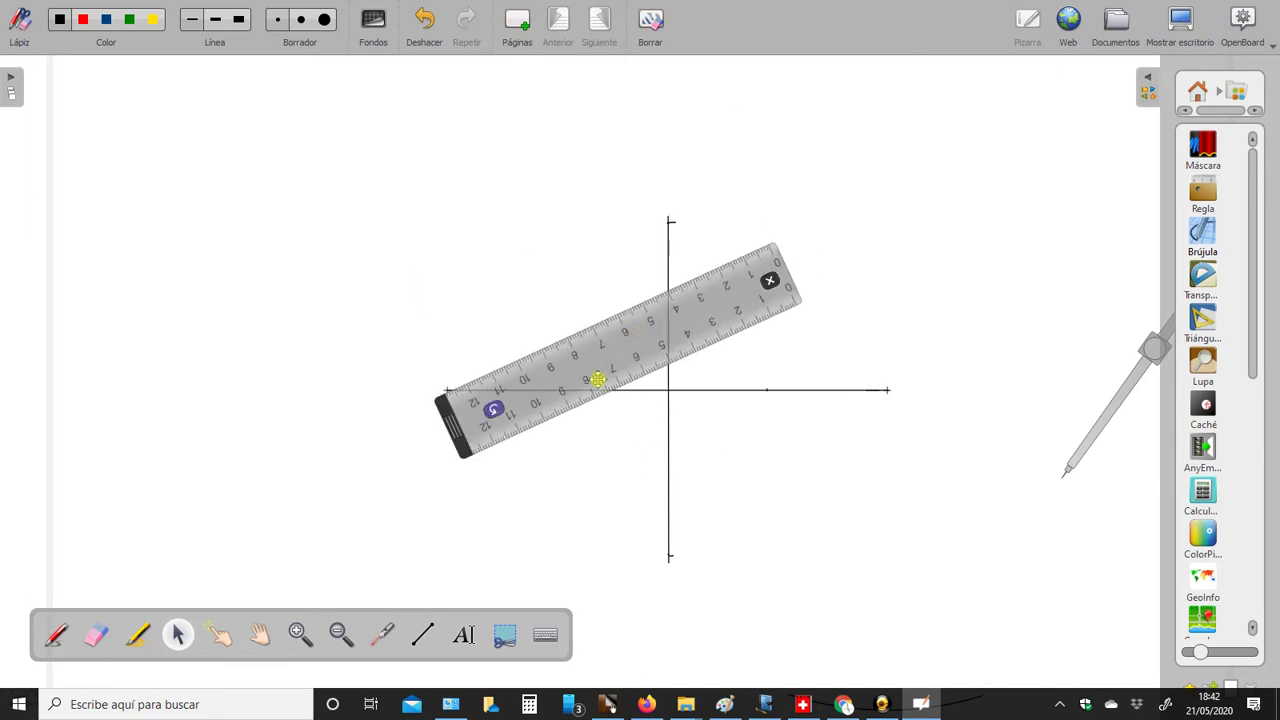
left_click_drag(490, 413, 516, 460)
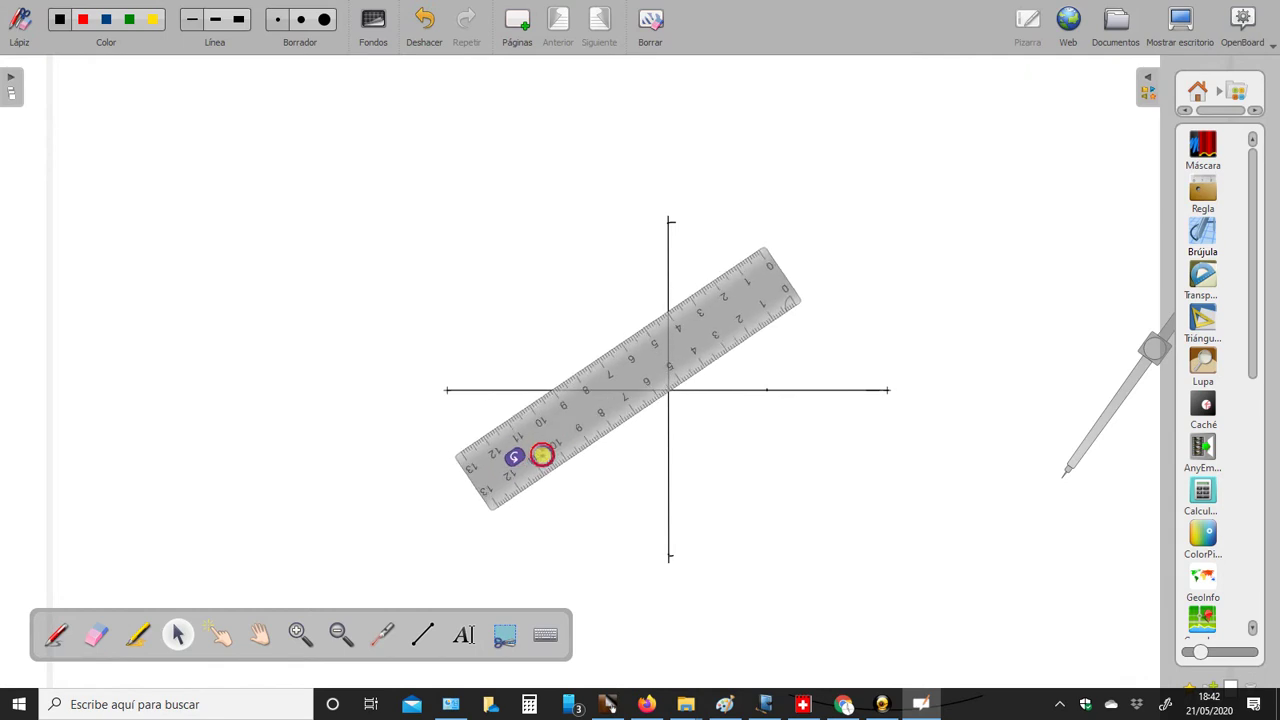
left_click_drag(623, 381, 580, 348)
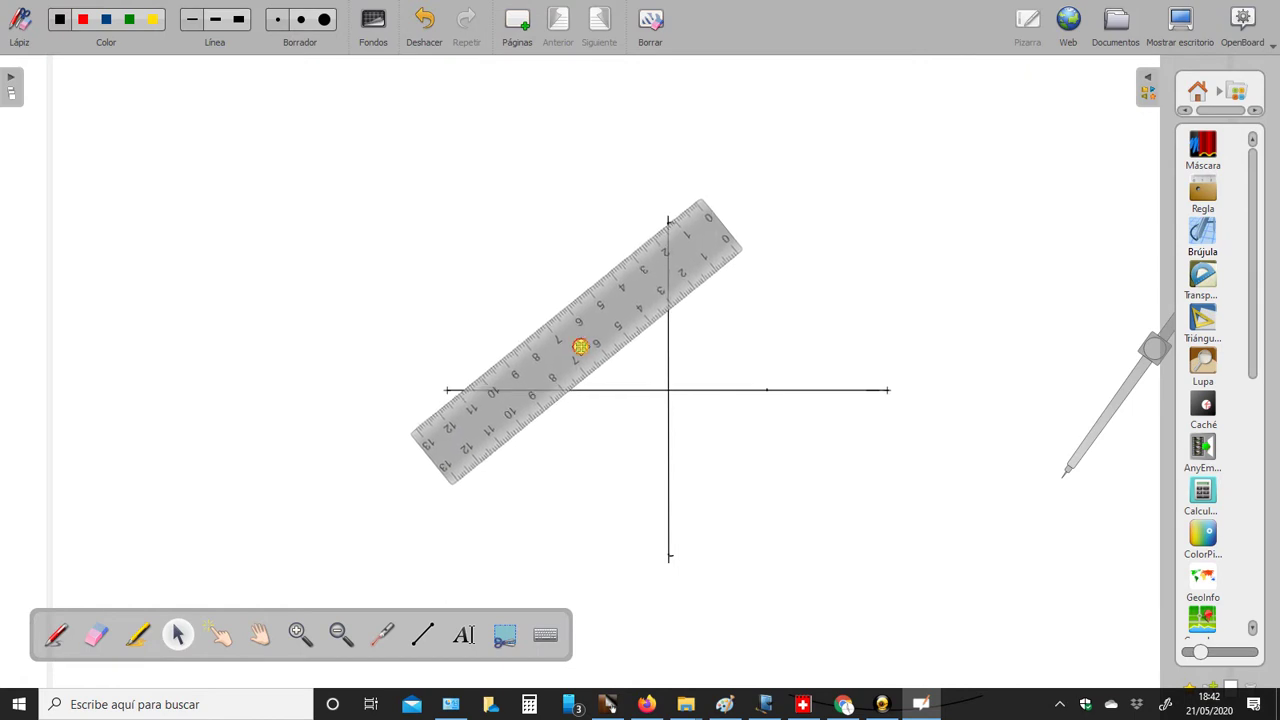
left_click_drag(468, 430, 465, 422)
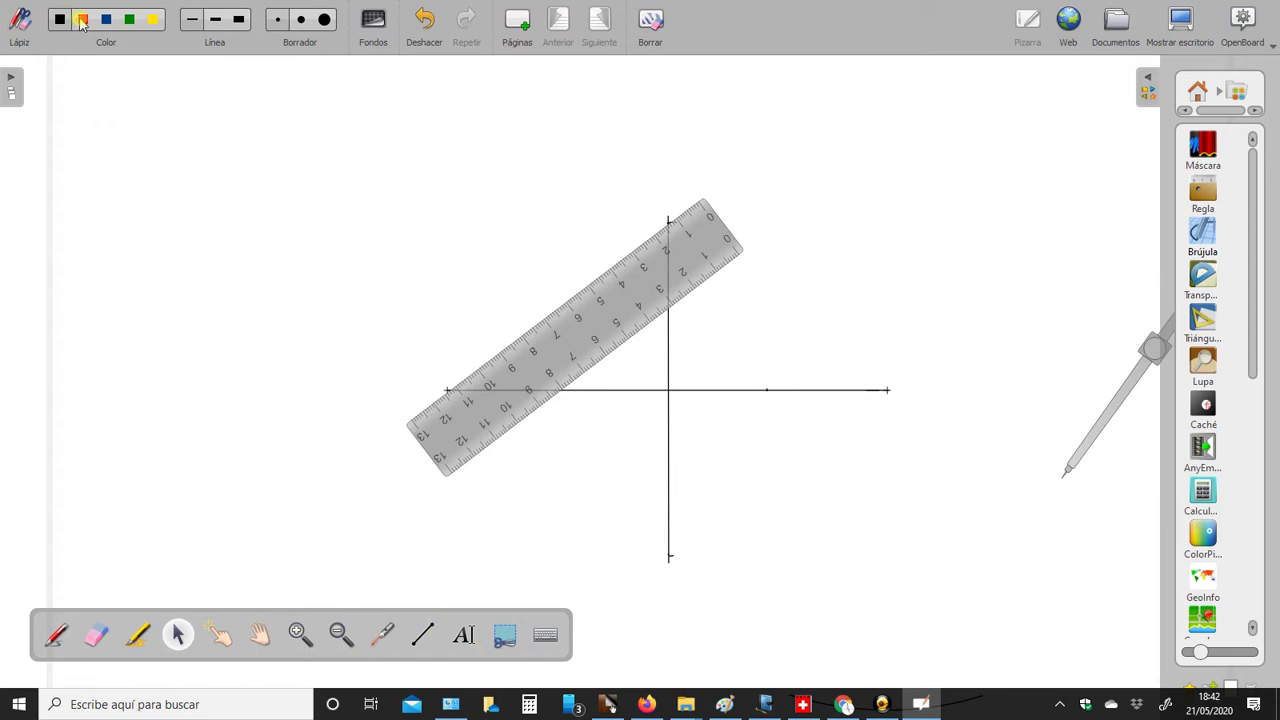
Draw a red medium-thickness line along the ruler from the segment's left end to the upper mark on the bisector.
left_click(82, 20)
left_click(218, 20)
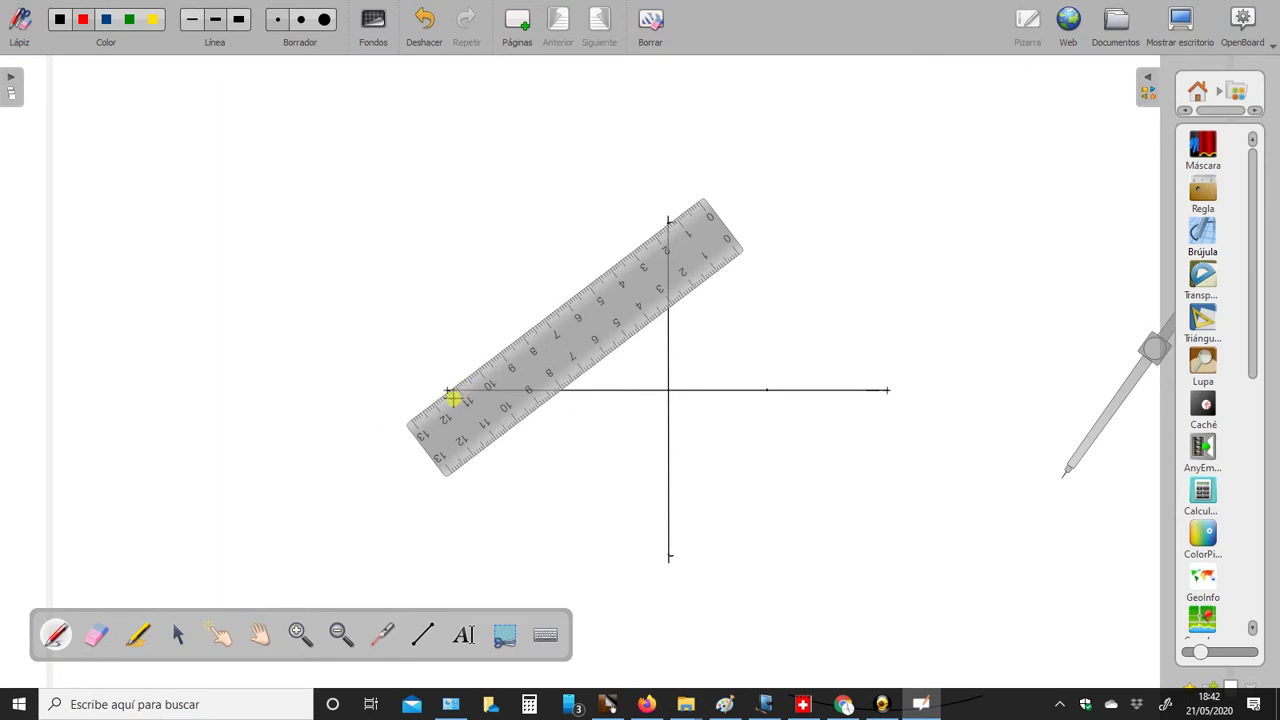
left_click_drag(450, 398, 690, 258)
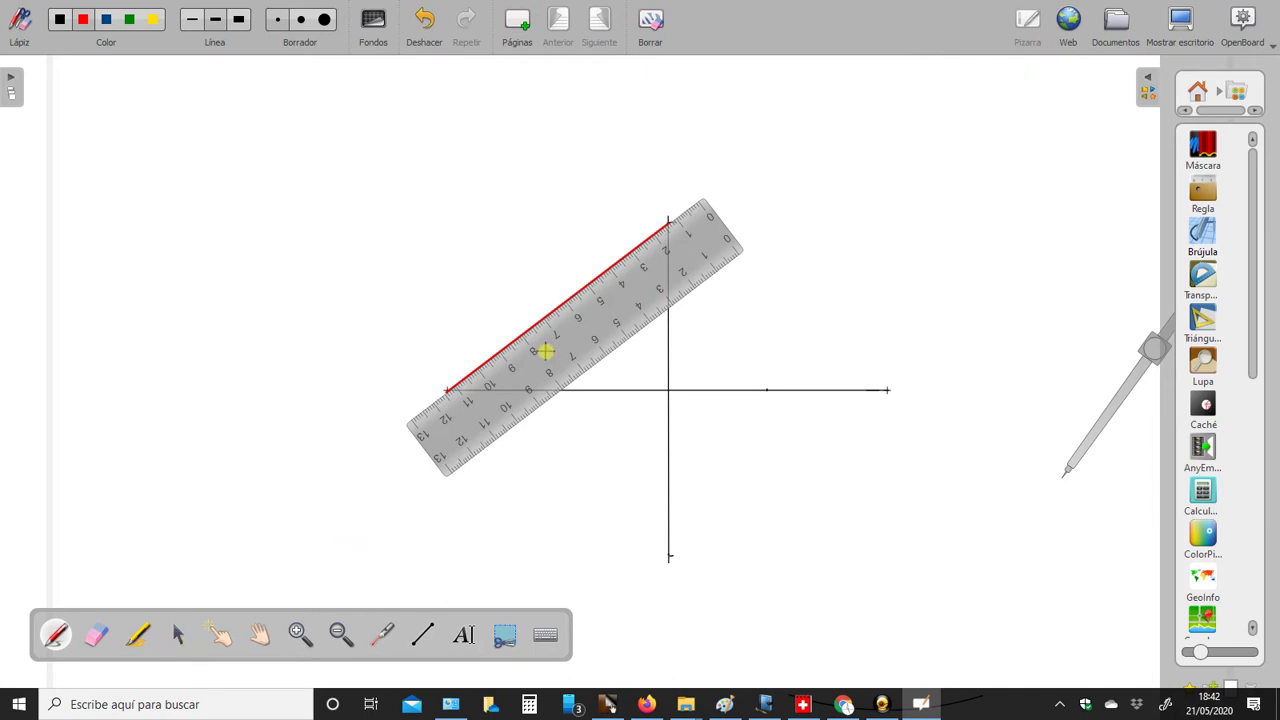
Move the ruler at its current tilt so its upper edge meets the bisector's lower mark and the horizontal segment's right end.
left_click(178, 634)
left_click_drag(557, 349, 780, 516)
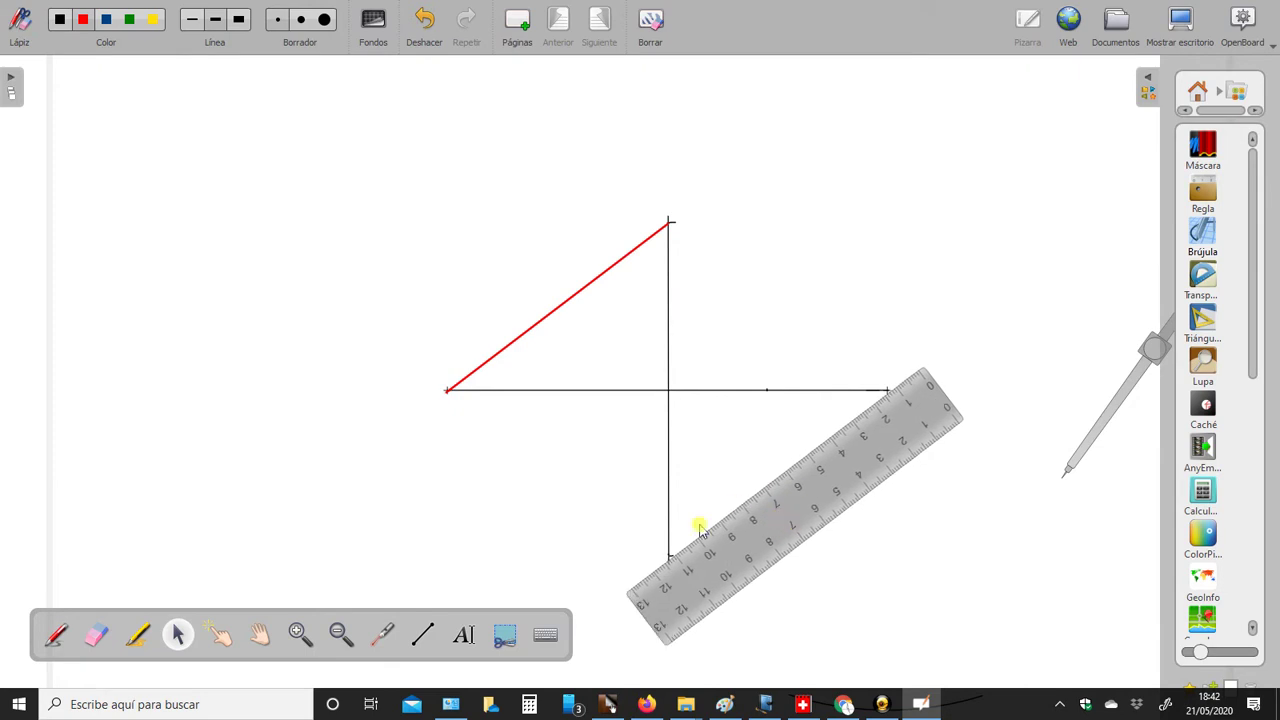
left_click(55, 638)
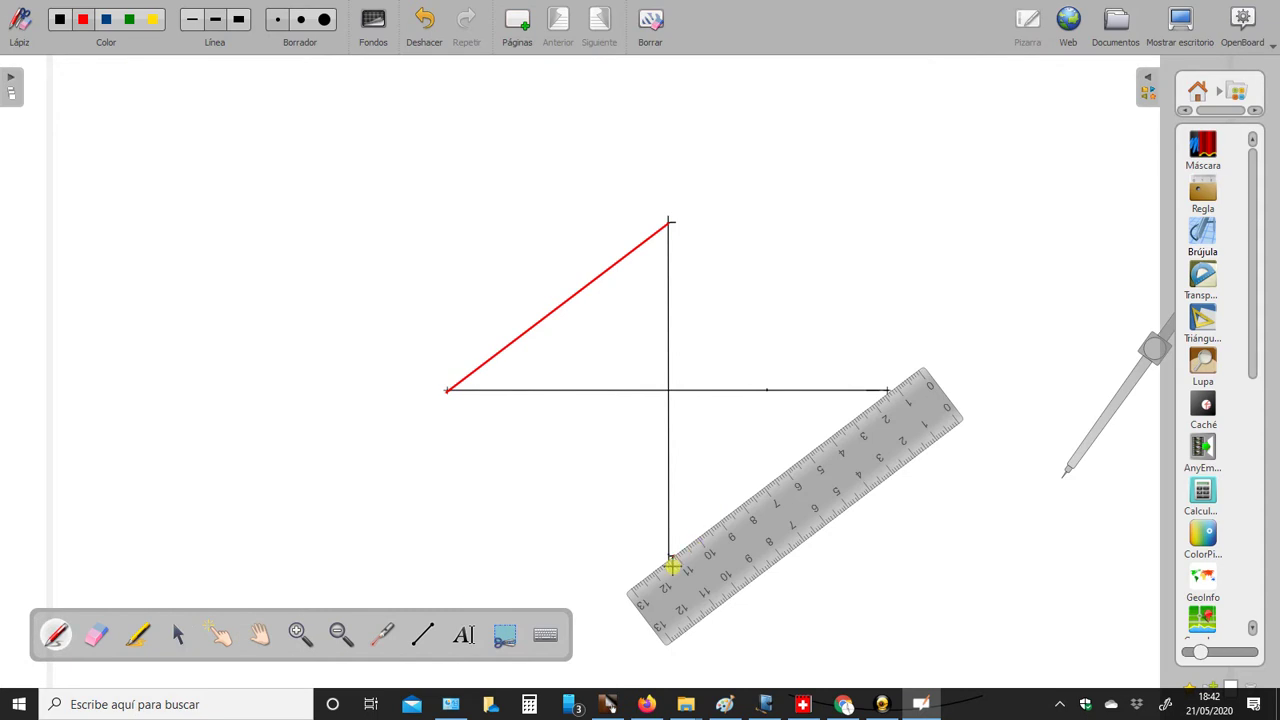
left_click(178, 635)
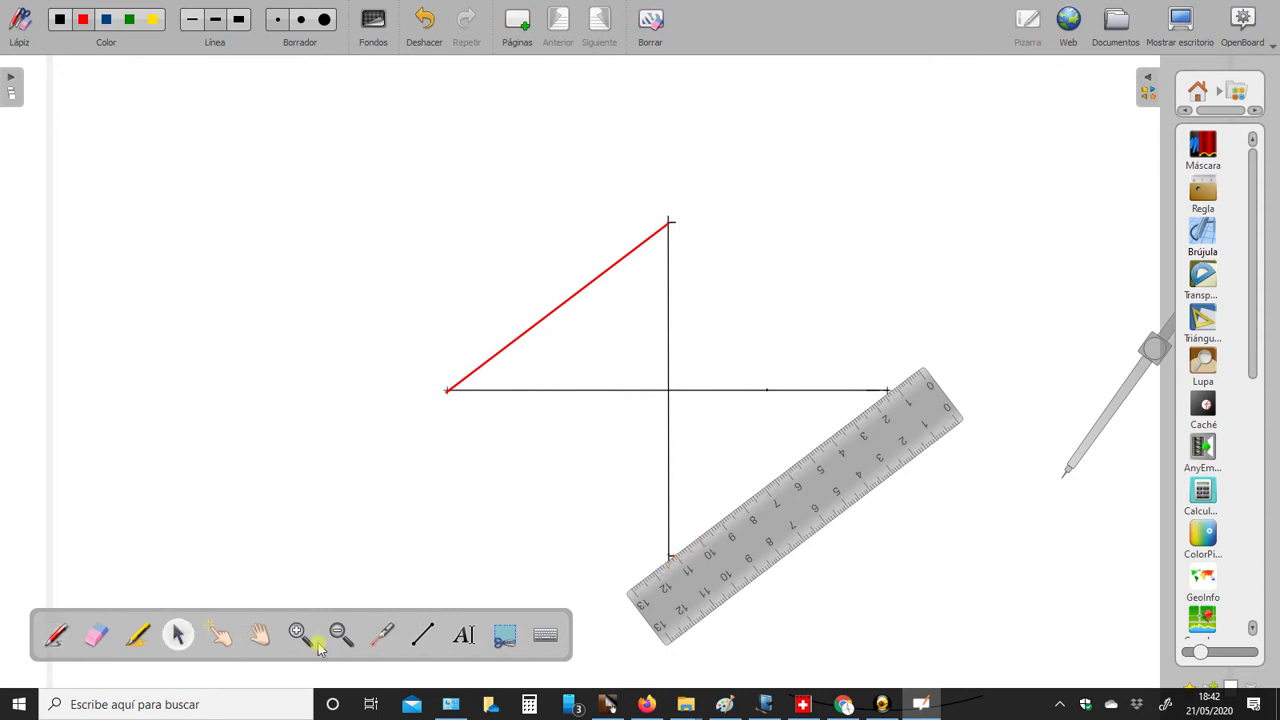
left_click_drag(742, 552, 742, 550)
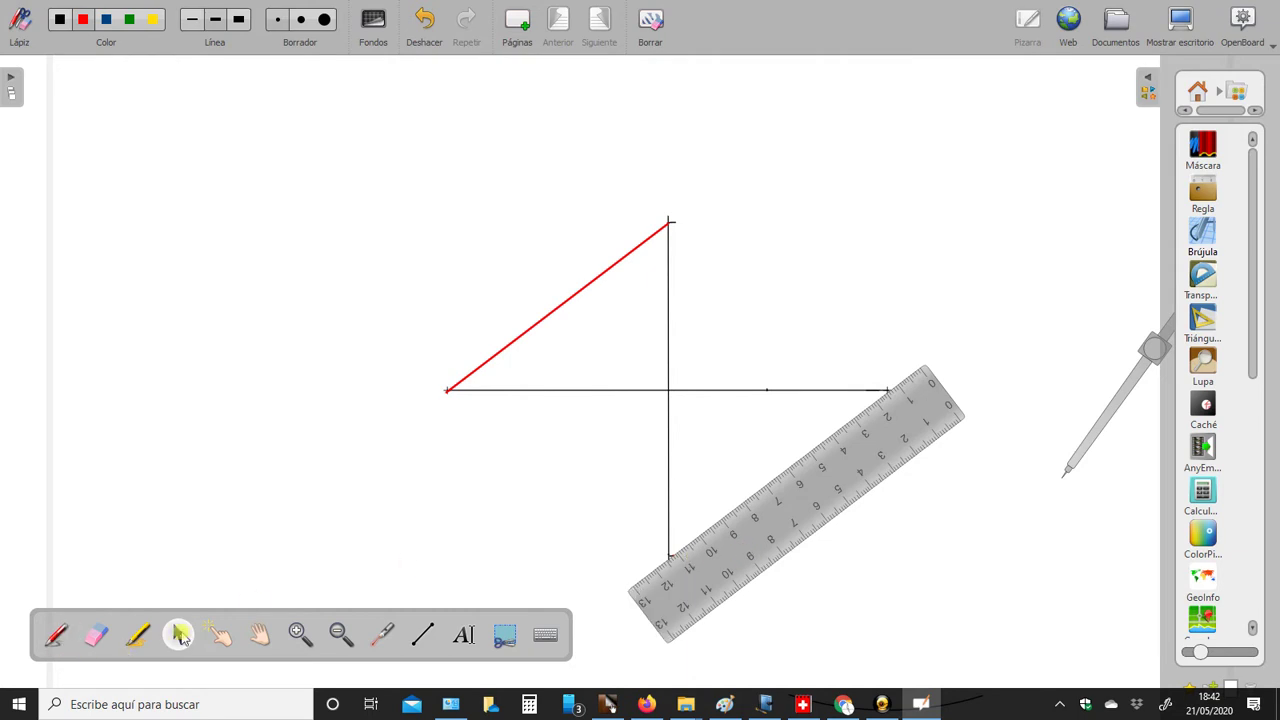
Draw a red line along the ruler from the bisector's lower mark to the segment's right end.
left_click(56, 636)
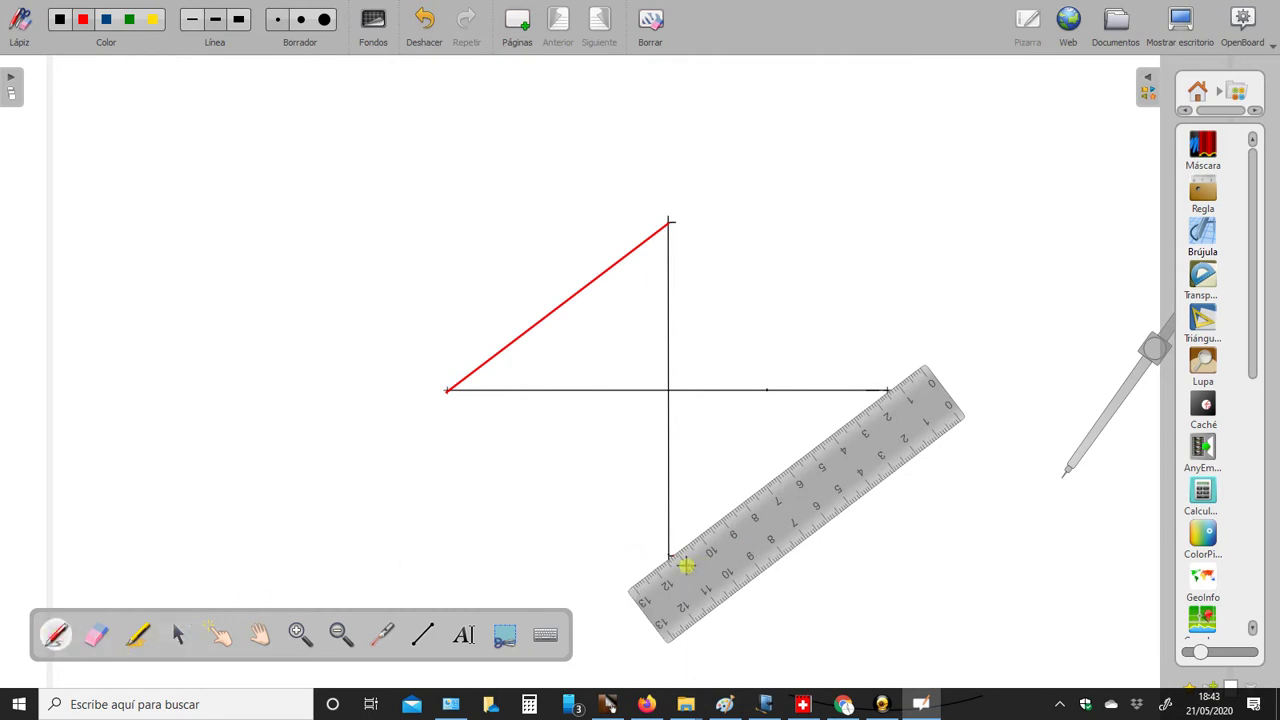
left_click_drag(677, 573, 723, 549)
left_click_drag(873, 450, 908, 421)
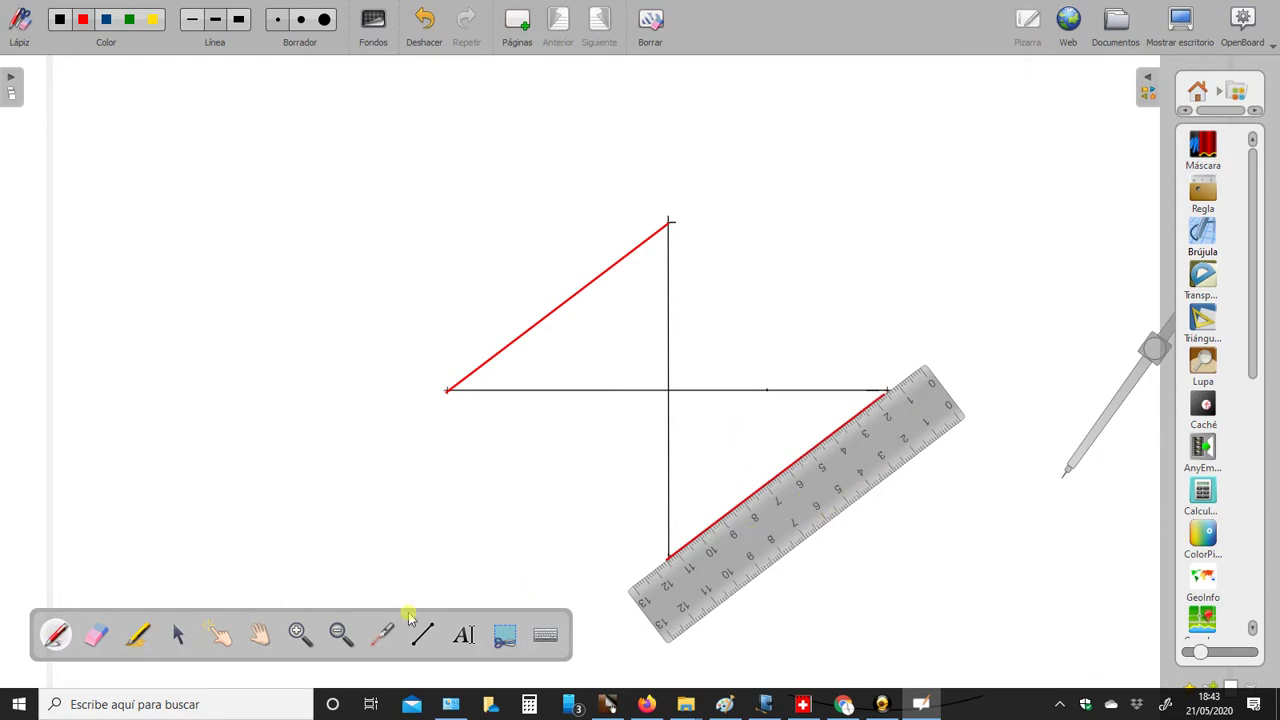
Rotate the ruler to slope the other way and align its upper edge with the bisector's upper mark and the segment's right end.
left_click(178, 635)
left_click_drag(687, 591, 727, 100)
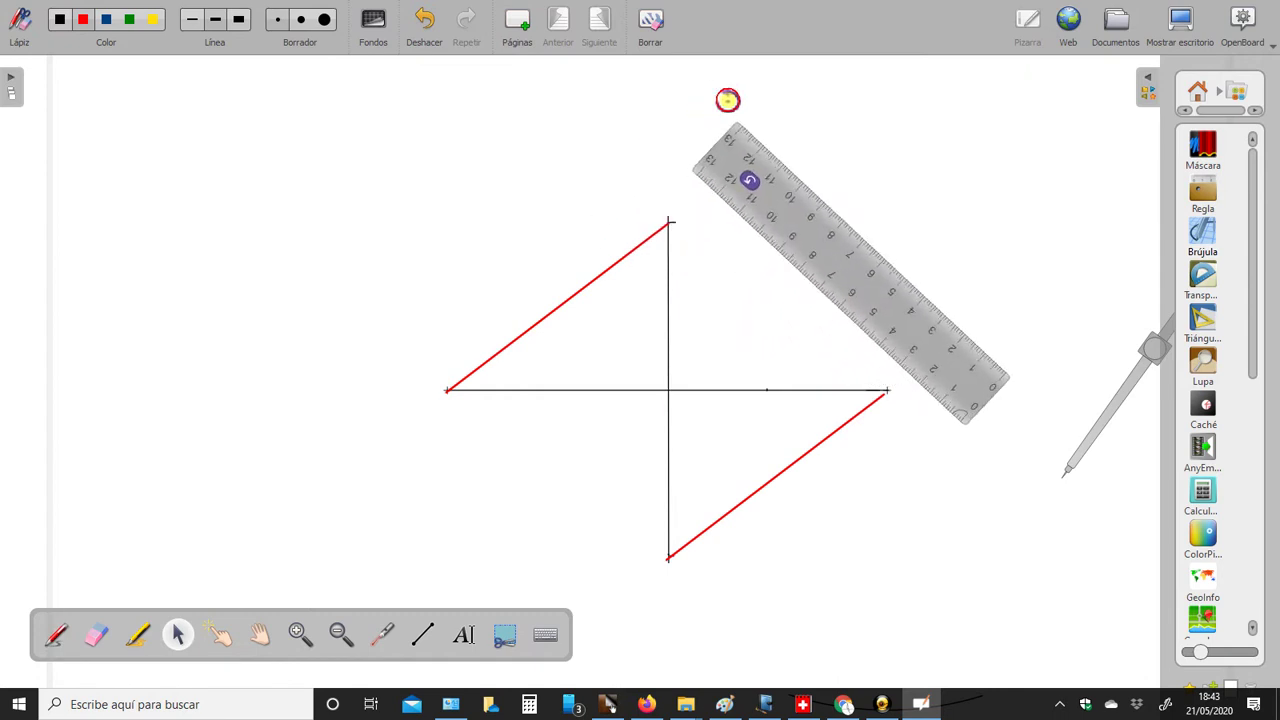
left_click_drag(860, 234, 720, 360)
mouse_move(651, 274)
left_mouse_down()
mouse_move(617, 306)
mouse_move(614, 286)
mouse_move(600, 294)
left_mouse_up()
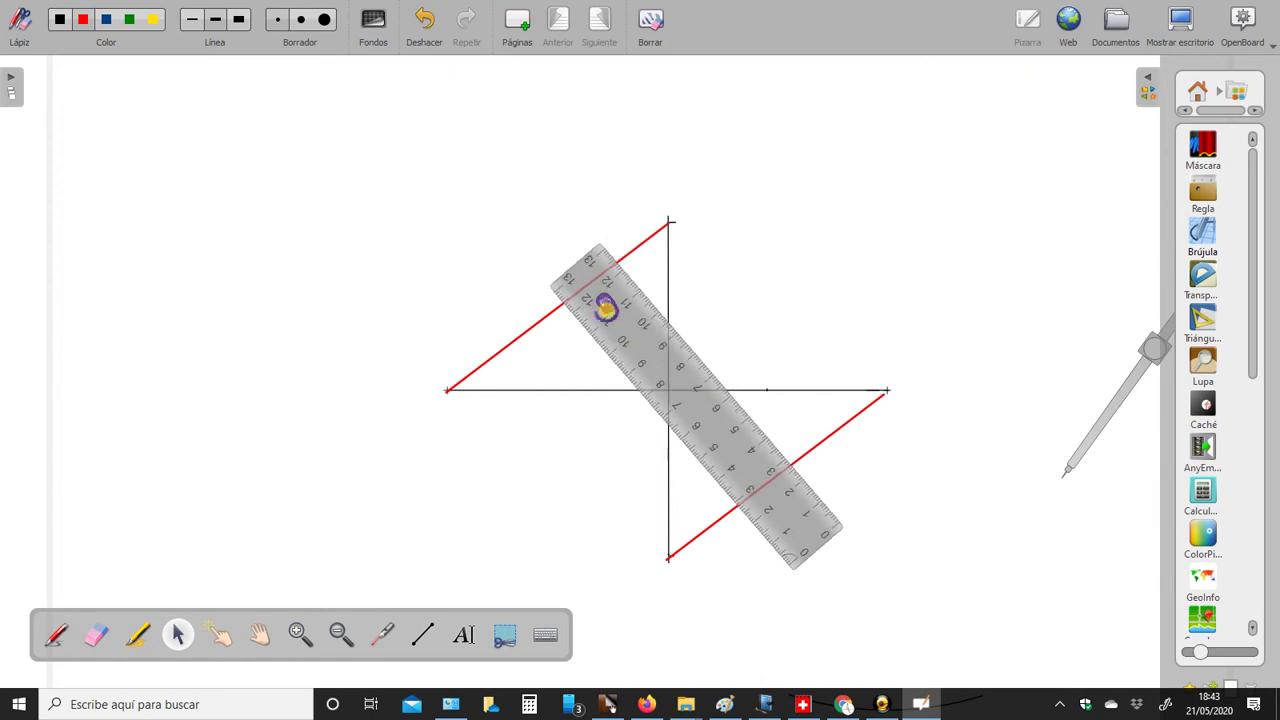
left_click_drag(709, 383, 743, 371)
left_click_drag(635, 245, 620, 294)
left_click_drag(717, 366, 752, 349)
left_click_drag(635, 240, 606, 276)
left_click_drag(677, 309, 746, 331)
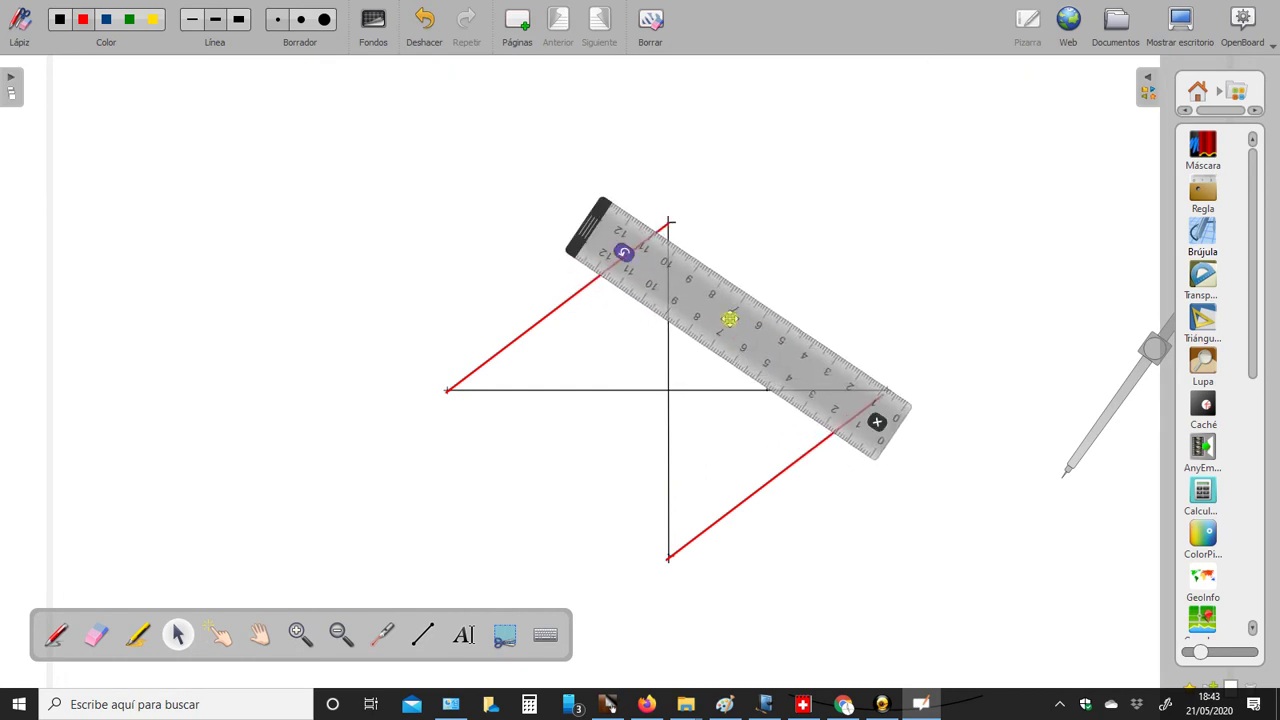
left_click_drag(629, 251, 632, 238)
left_click_drag(724, 293, 722, 293)
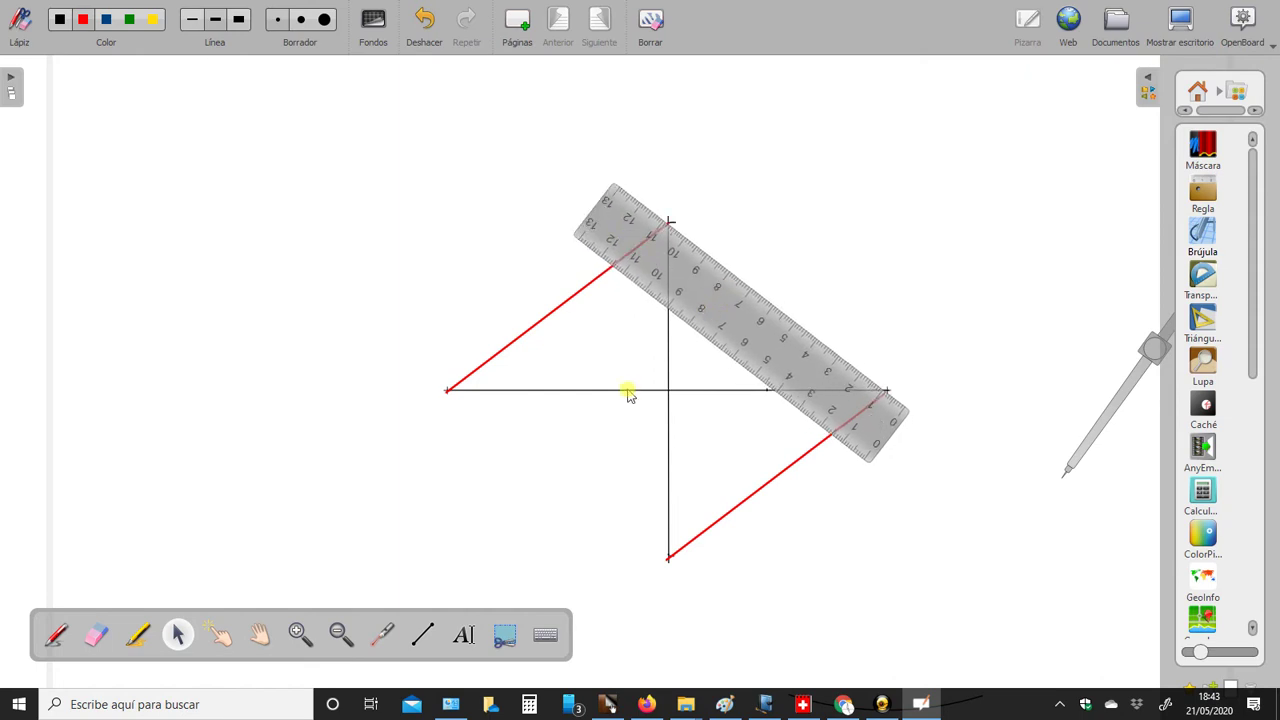
Draw the rhombus's upper-right and lower-left sides in red along the ruler, shifting it in parallel between them, and move it clear of the figure.
left_click(60, 638)
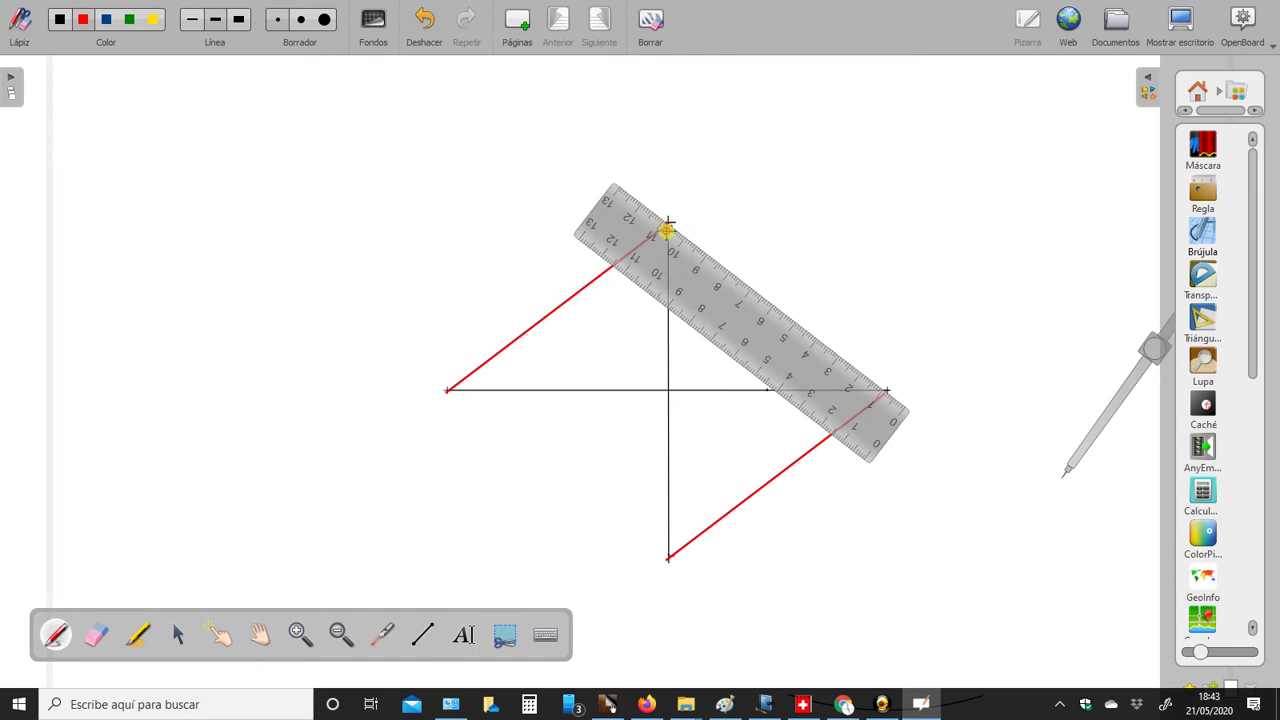
left_click_drag(665, 229, 882, 391)
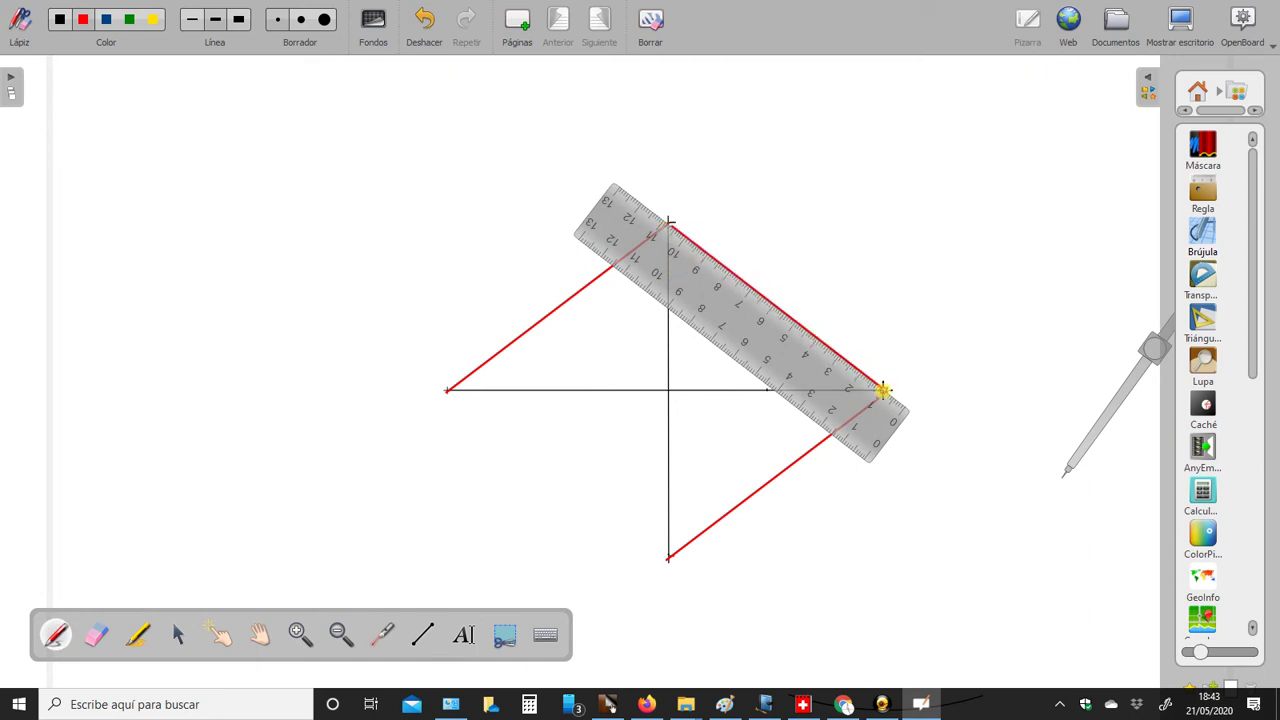
left_click(178, 636)
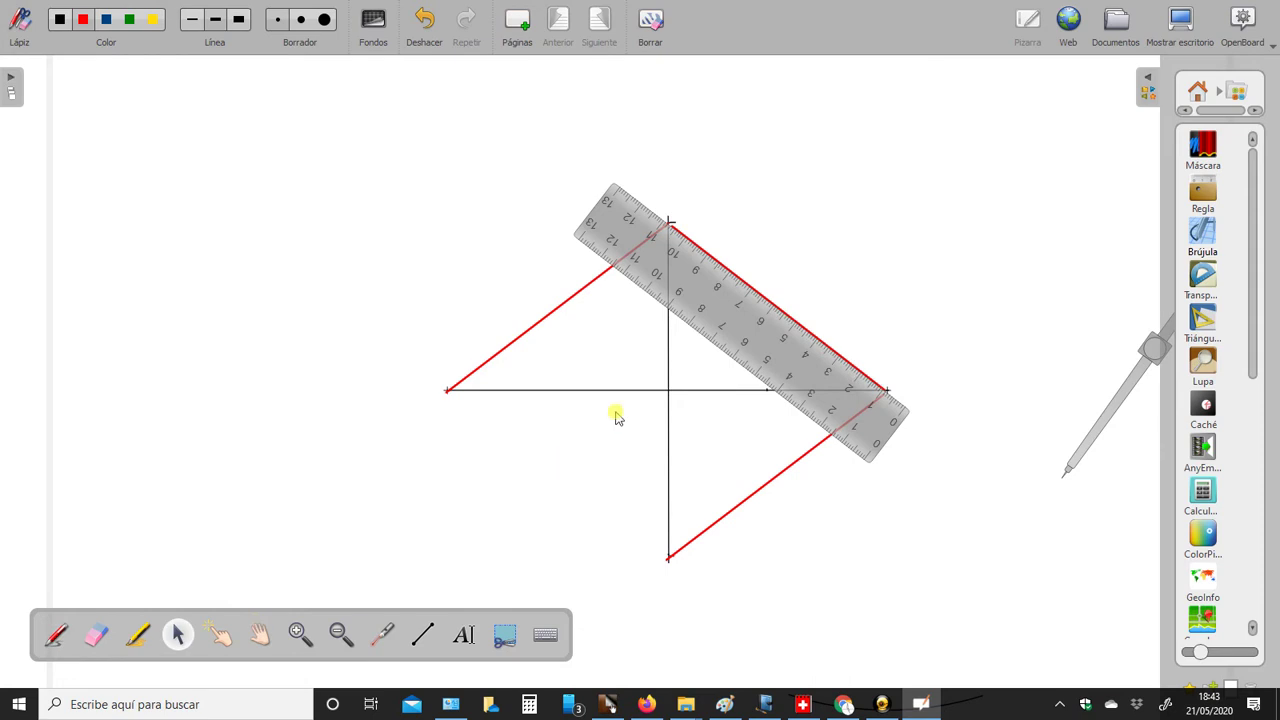
left_click_drag(726, 320, 531, 505)
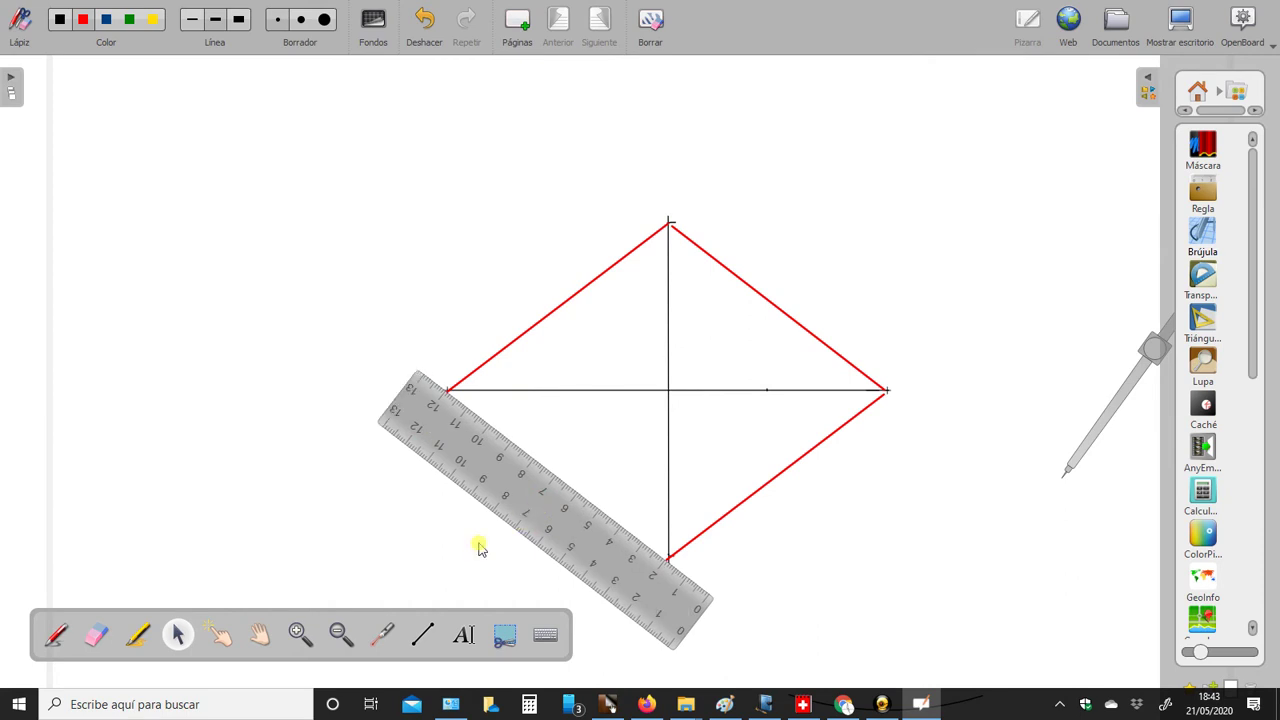
left_click(52, 636)
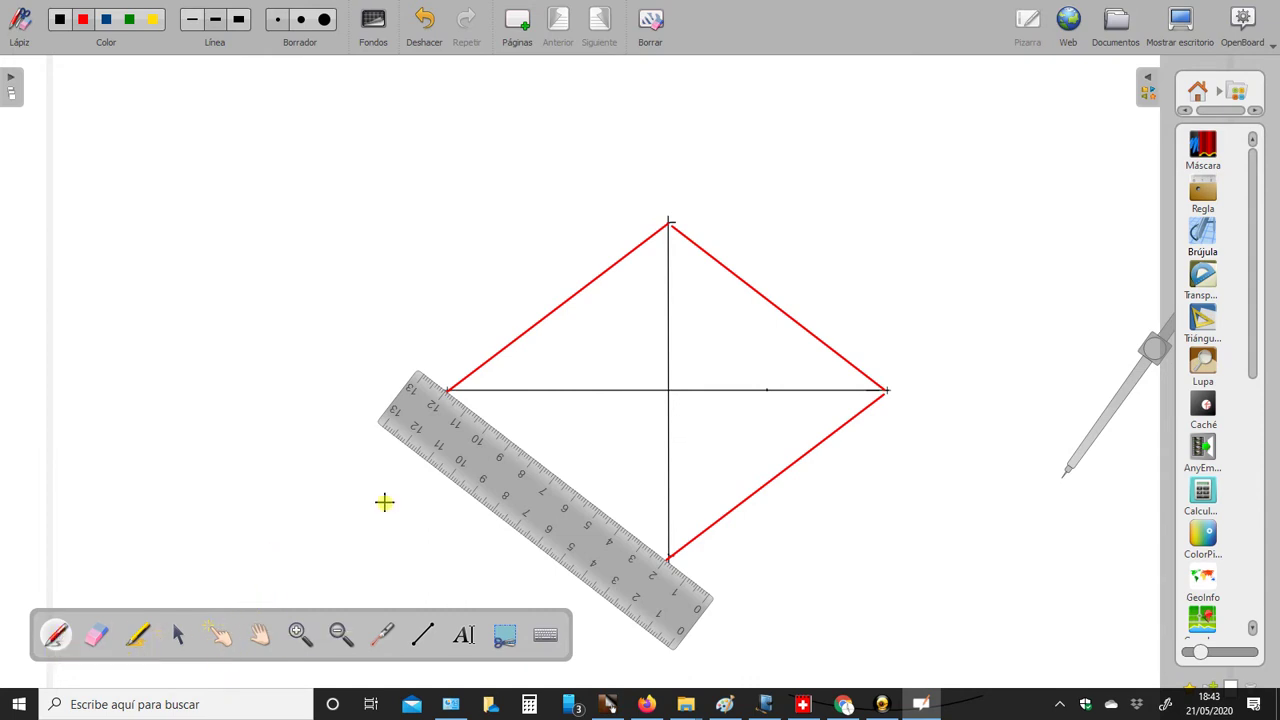
mouse_move(440, 393)
left_mouse_down()
mouse_move(591, 480)
mouse_move(668, 549)
left_mouse_up()
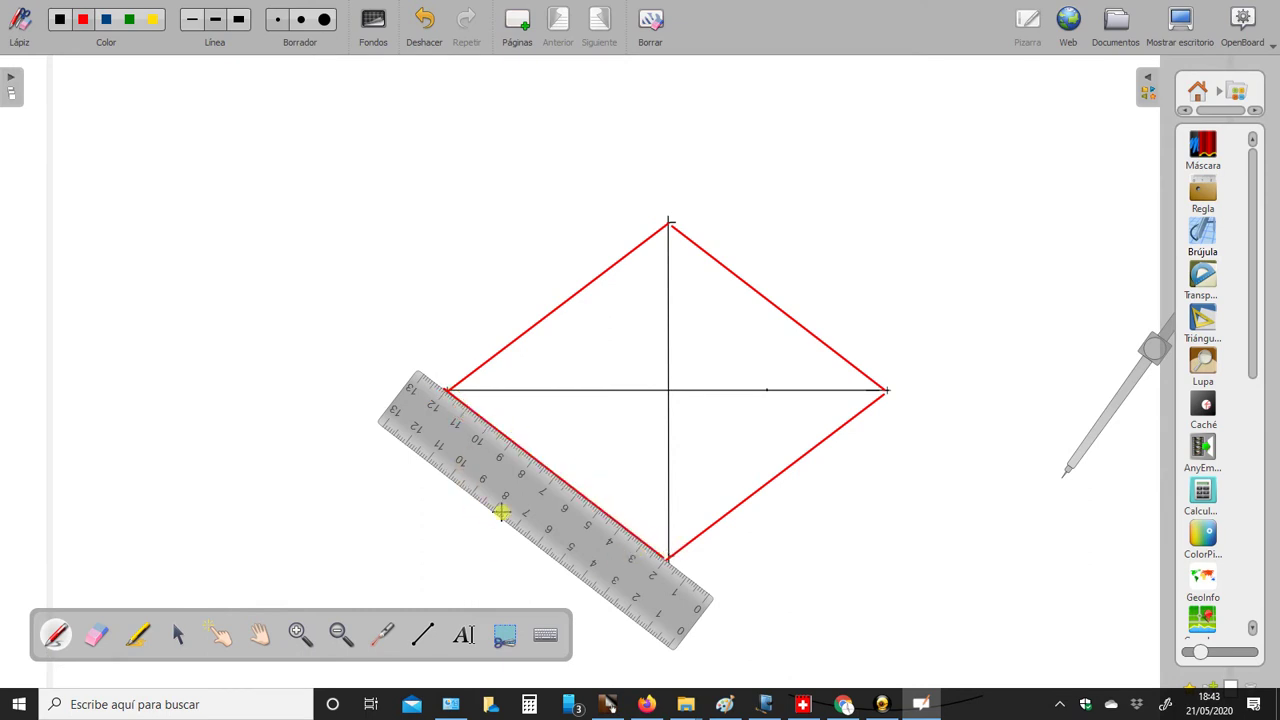
left_click(178, 634)
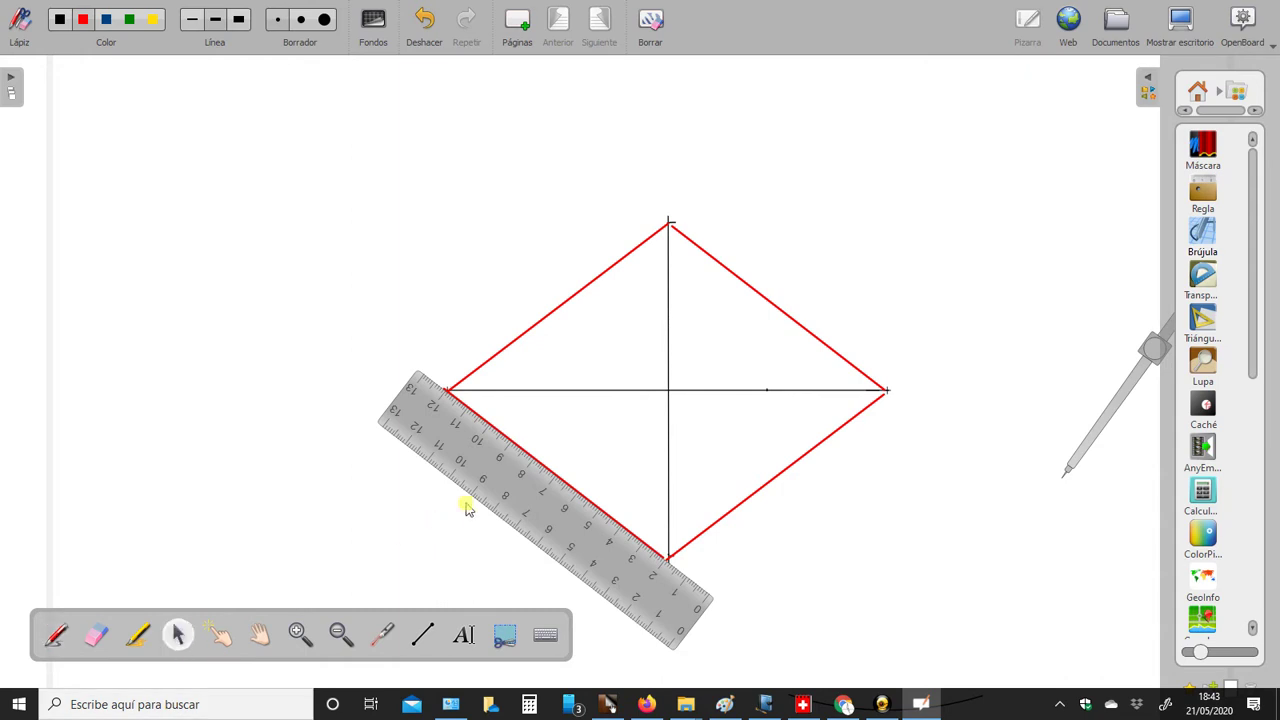
left_click_drag(474, 486, 5, 420)
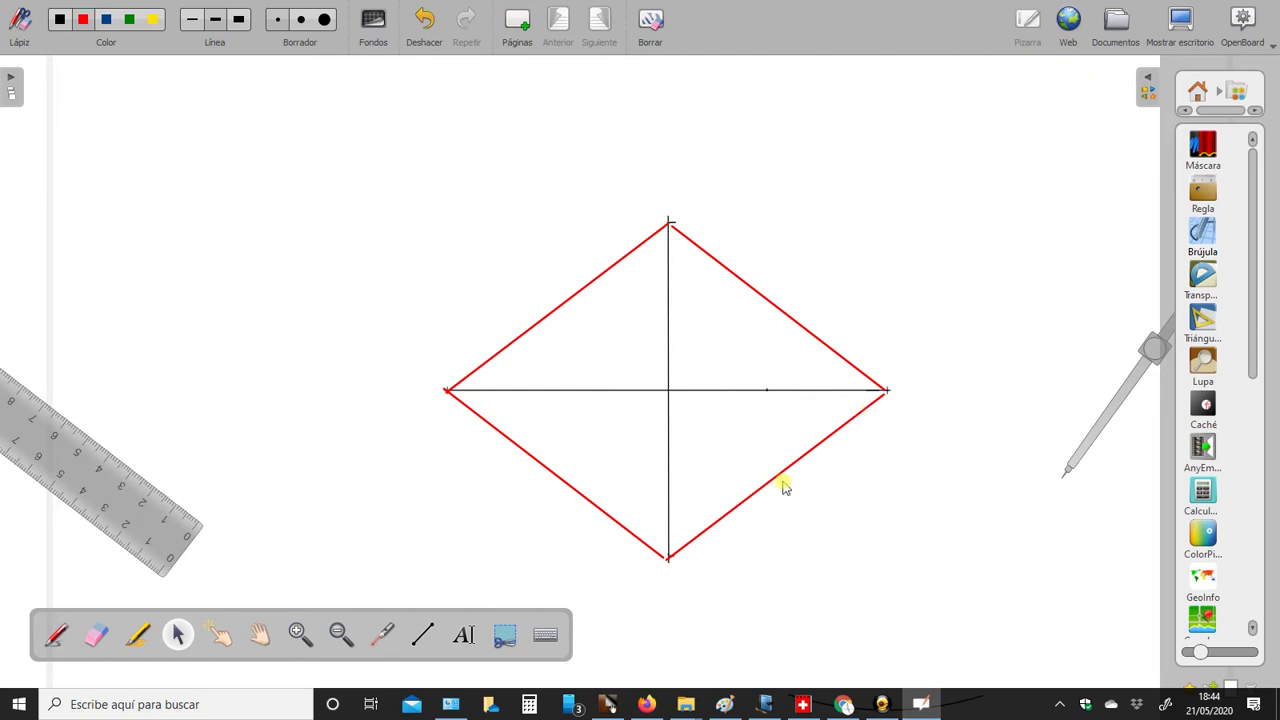
Switch to Windows Journal to check the rhombus sketch and calculations, and return to the OpenBoard drawing.
left_click(780, 705)
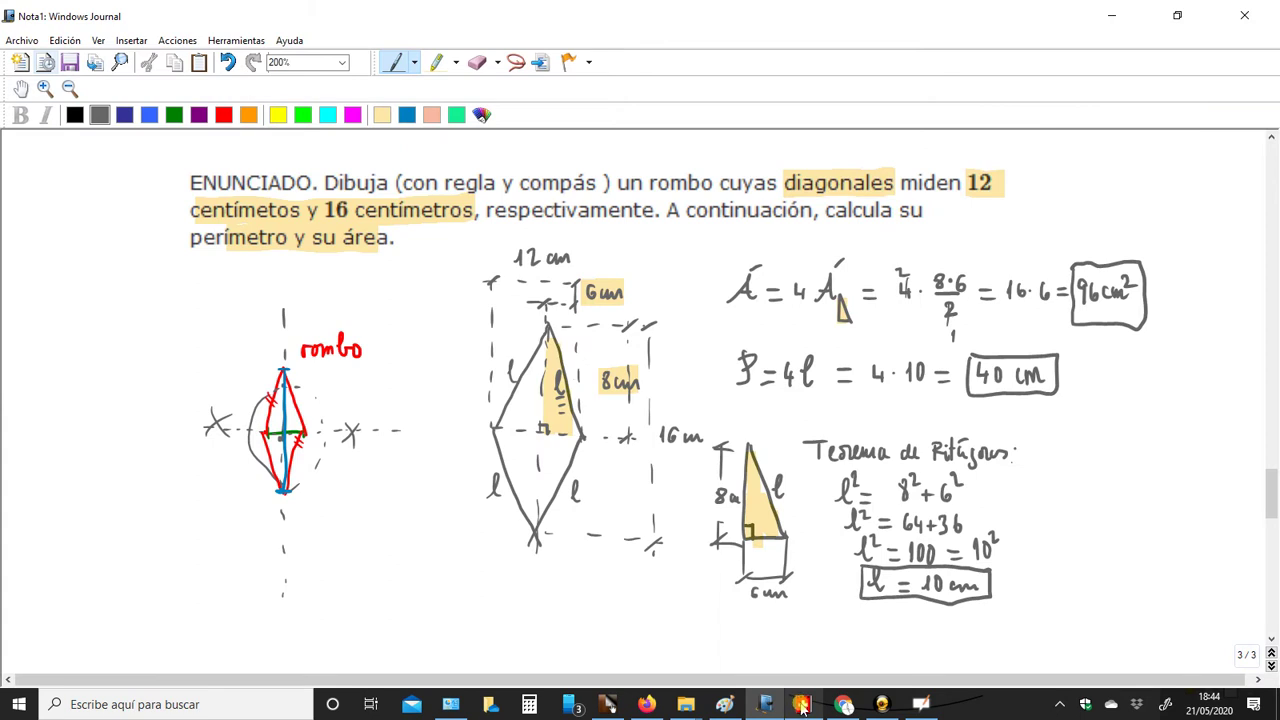
mouse_move(806, 710)
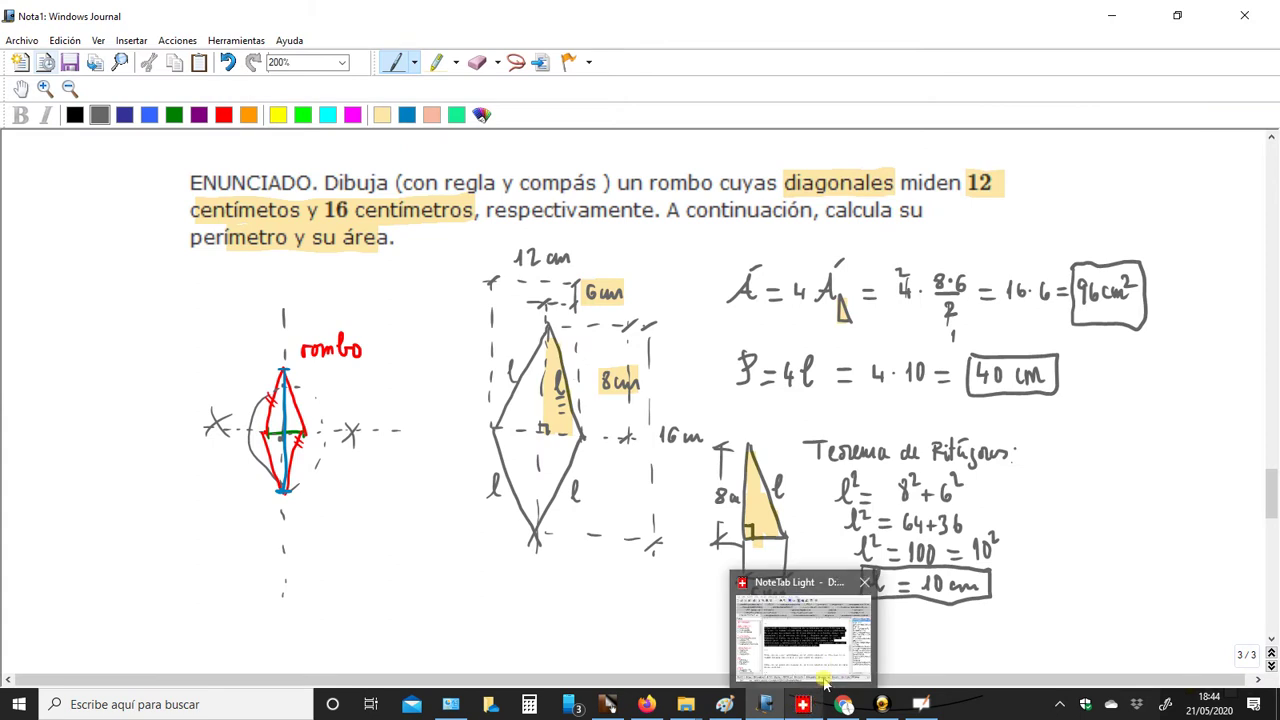
left_click(921, 704)
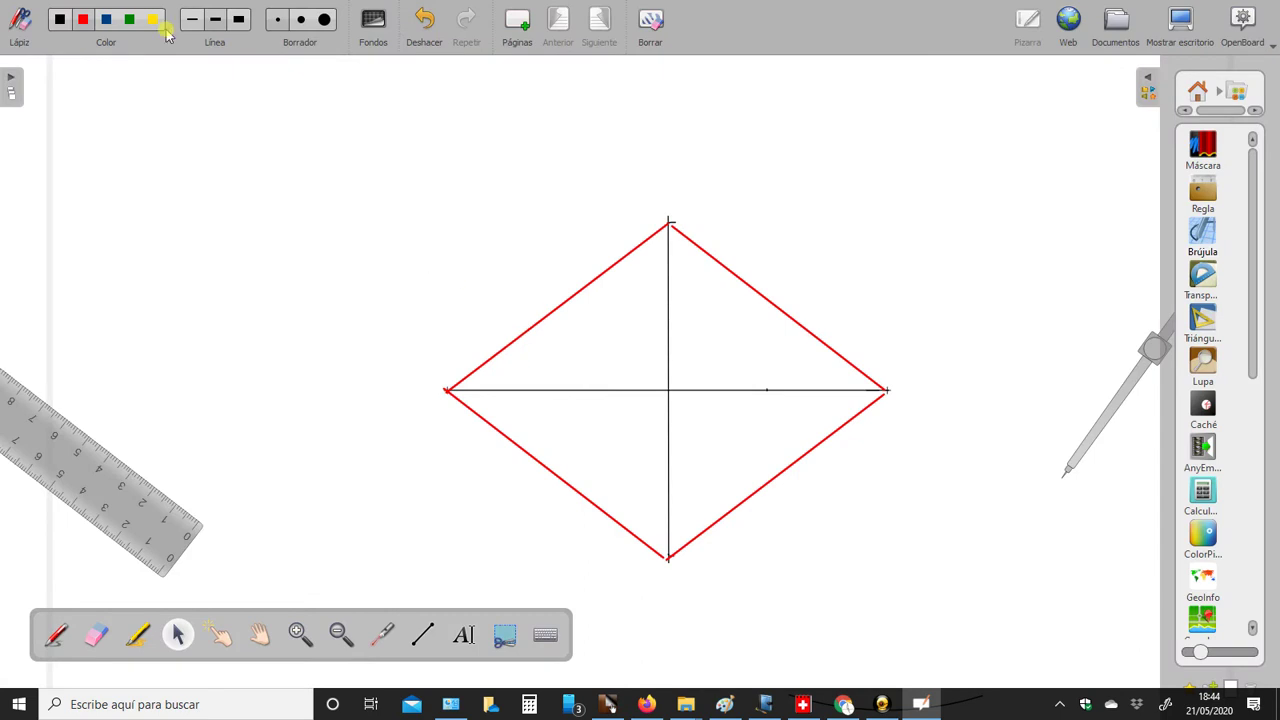
Undo the red pen stroke near the centre and draw a black right-angle mark where the diagonals cross.
left_click(57, 638)
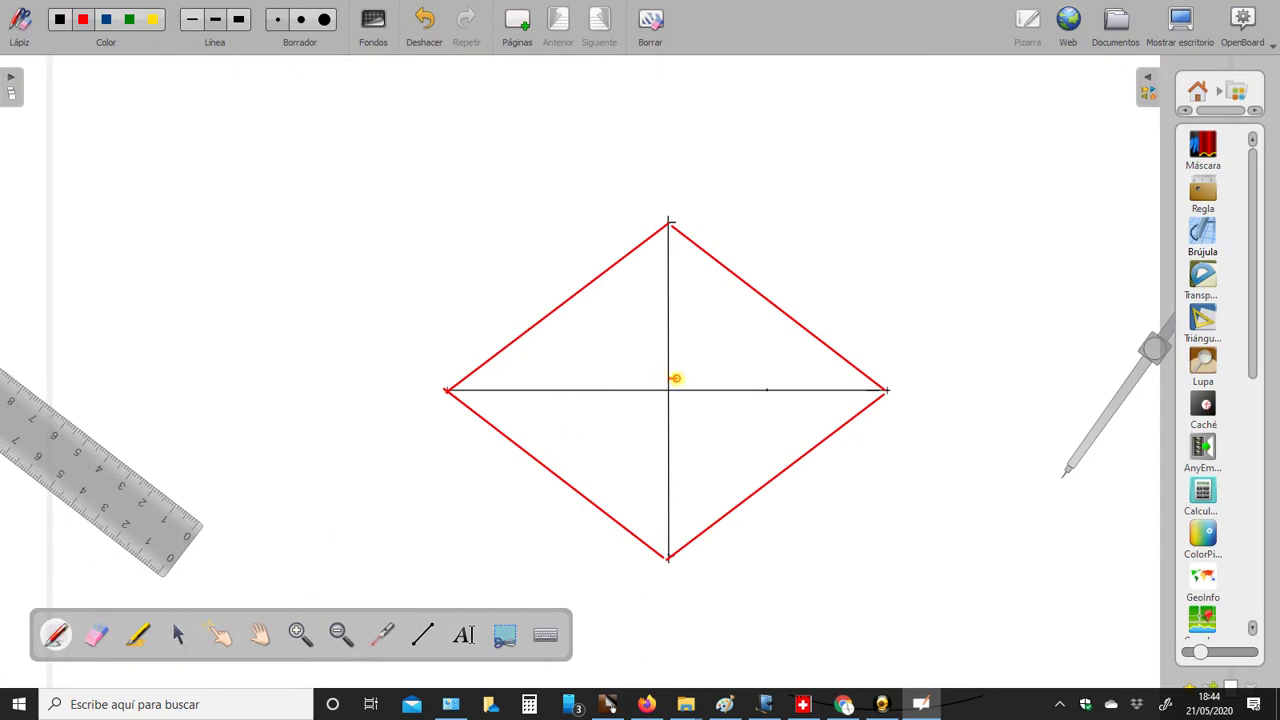
left_click(424, 20)
left_click(62, 20)
mouse_move(669, 384)
left_mouse_down()
mouse_move(674, 372)
mouse_move(682, 389)
left_mouse_up()
Mark the parallel sides in red: double ticks on the upper-left and lower-right sides, triple ticks on the other pair.
left_click_drag(766, 477, 773, 484)
left_click_drag(770, 287, 777, 296)
left_click_drag(536, 451, 528, 468)
left_click_drag(548, 456, 534, 472)
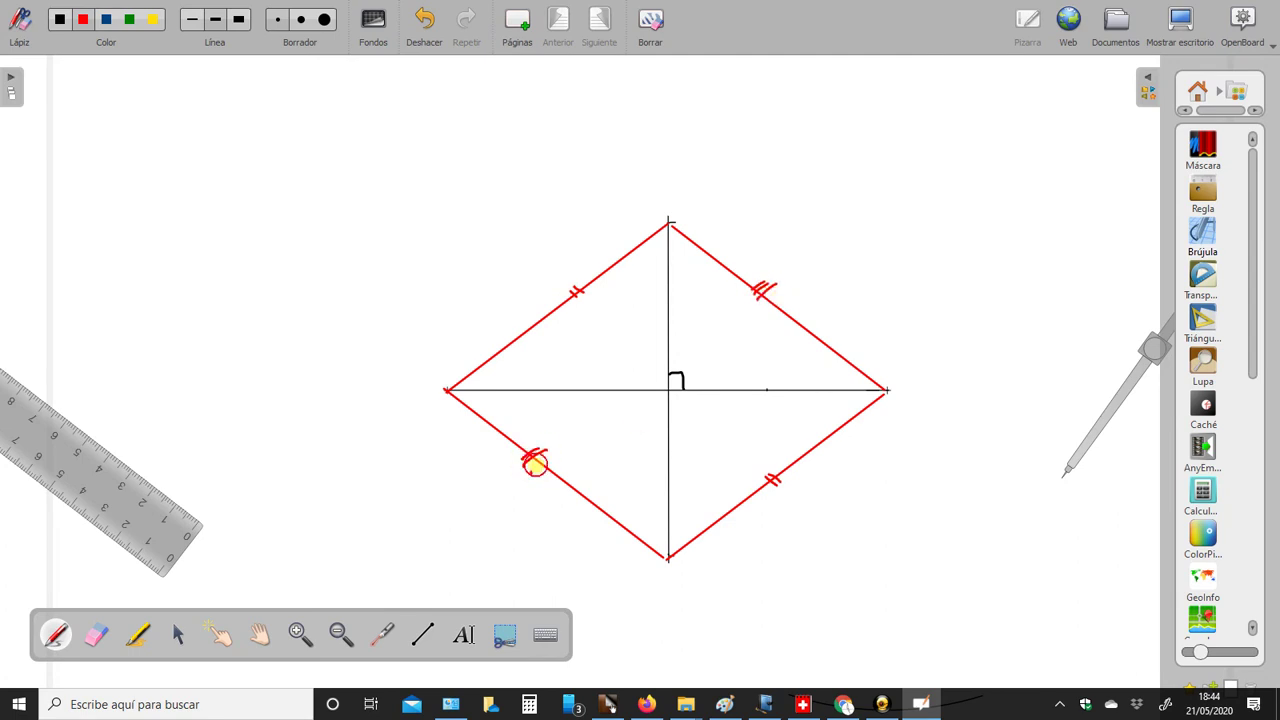
Label all four sides of the rhombus with a red "l" and write "l = 10 cm" below the figure on the right.
left_click_drag(530, 300, 543, 291)
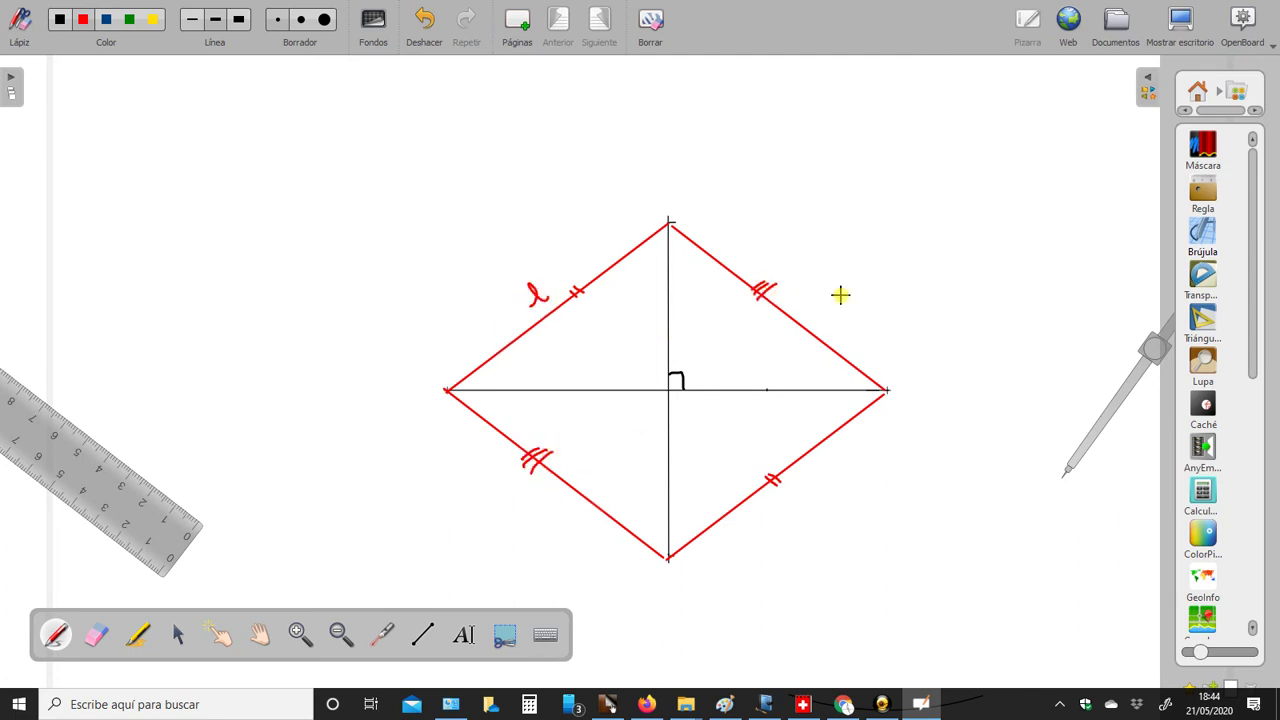
left_click_drag(806, 308, 817, 311)
left_click_drag(549, 504, 567, 500)
left_click_drag(898, 578, 1031, 581)
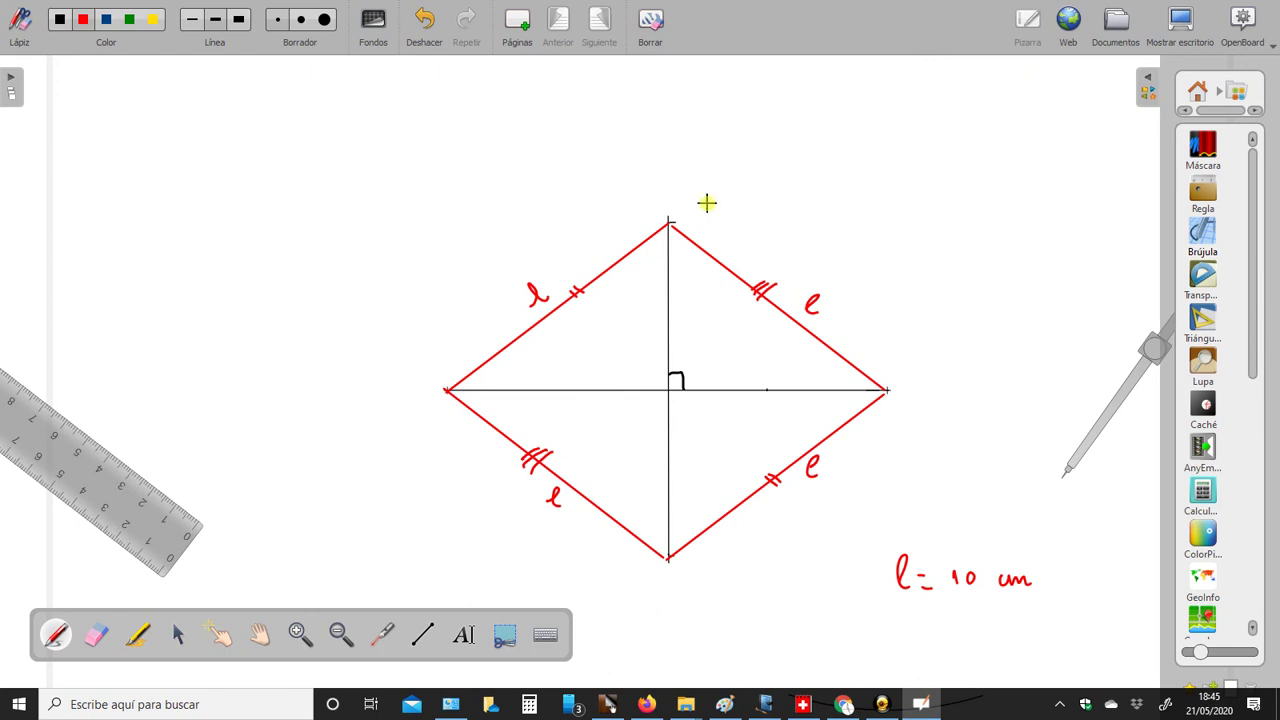
Switch to the CyberLink YouCam window to show the camera view.
left_click(881, 704)
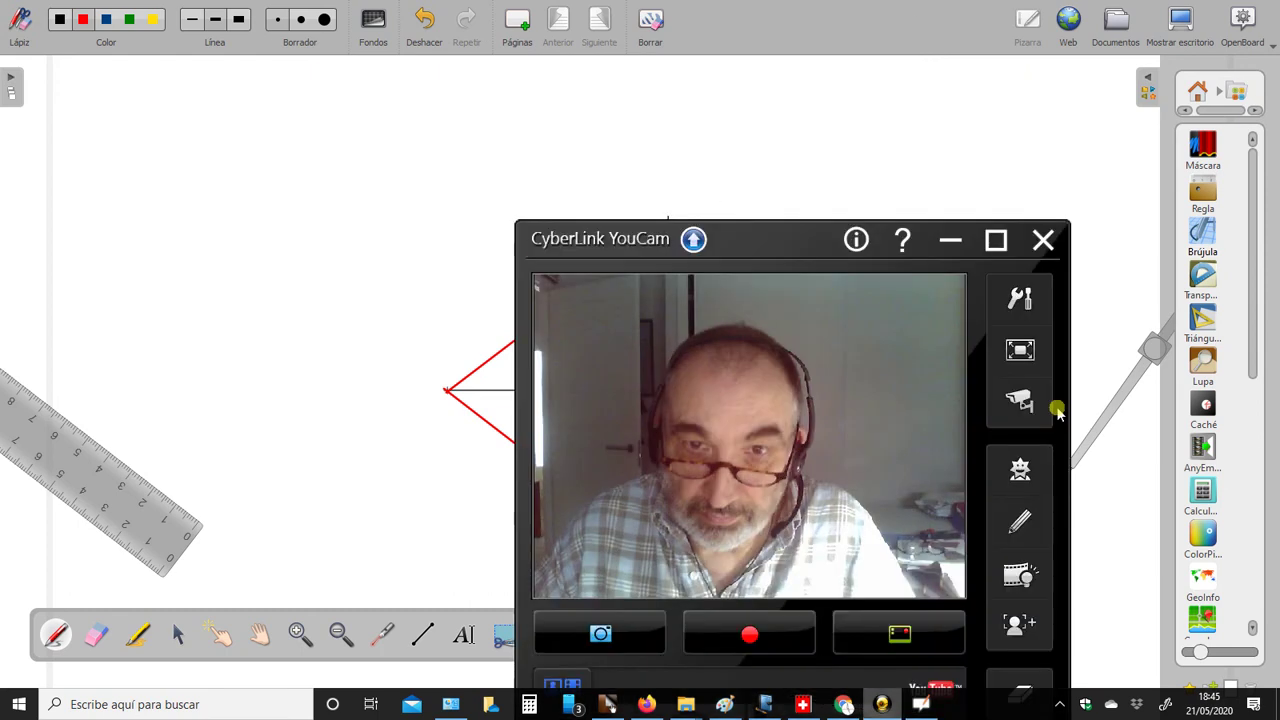